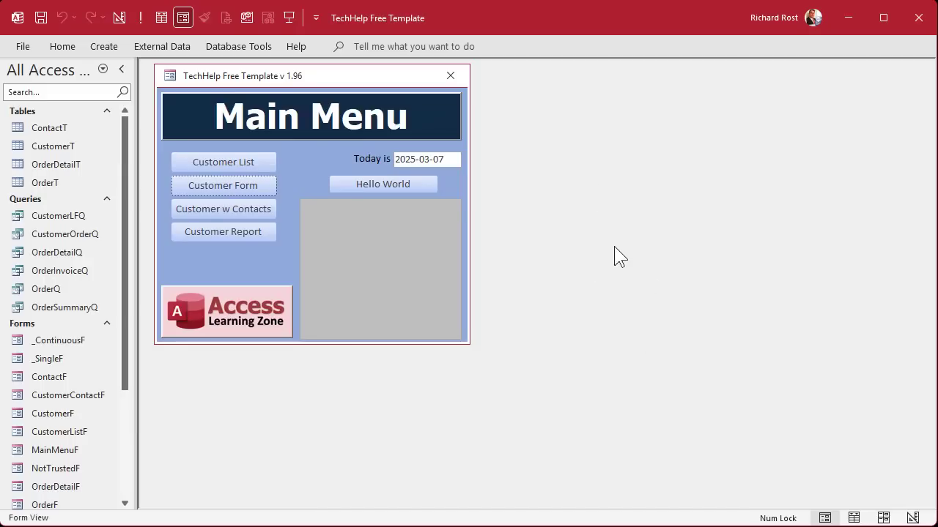
- Open the Customer List form from the Main Menu and switch it to Design View
left_click(219, 162)
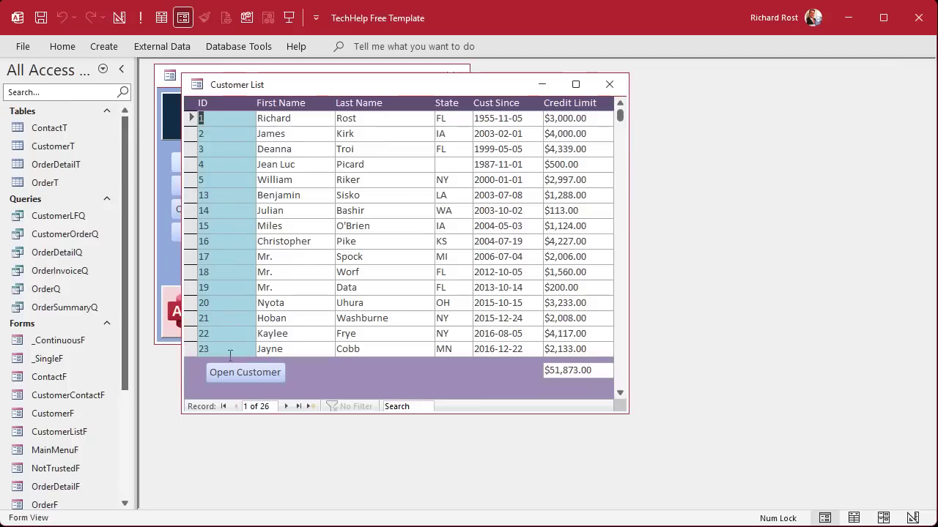
right_click(337, 85)
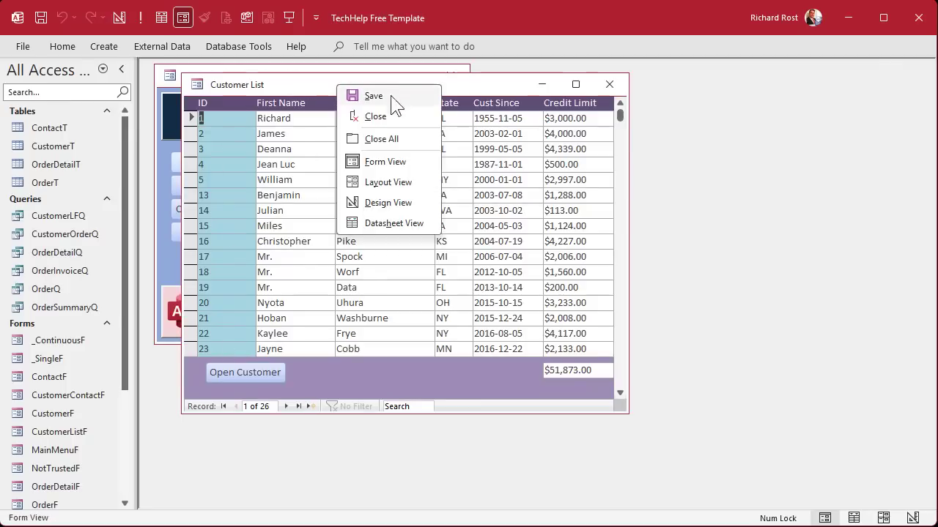
left_click(387, 205)
- Widen the form window and shift all header labels and detail fields right to free space before CustomerID
left_click(229, 161)
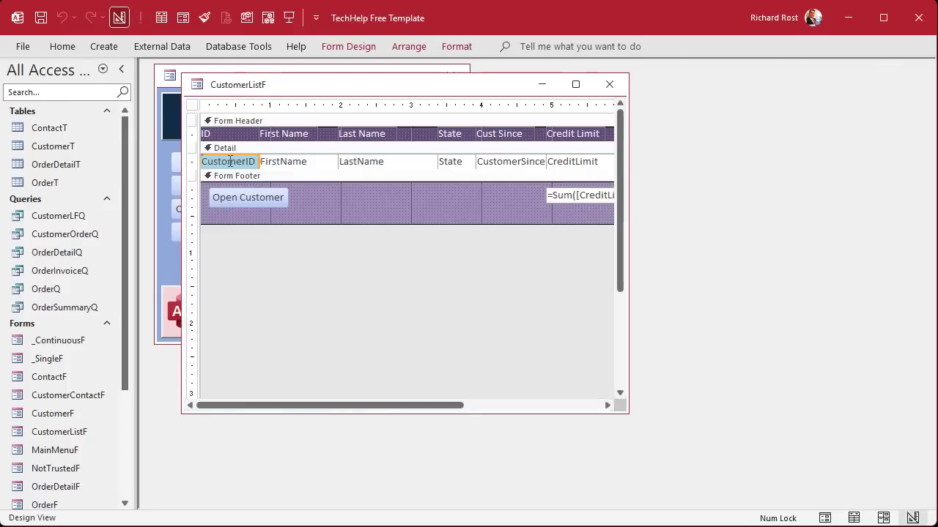
left_click_drag(629, 180, 853, 180)
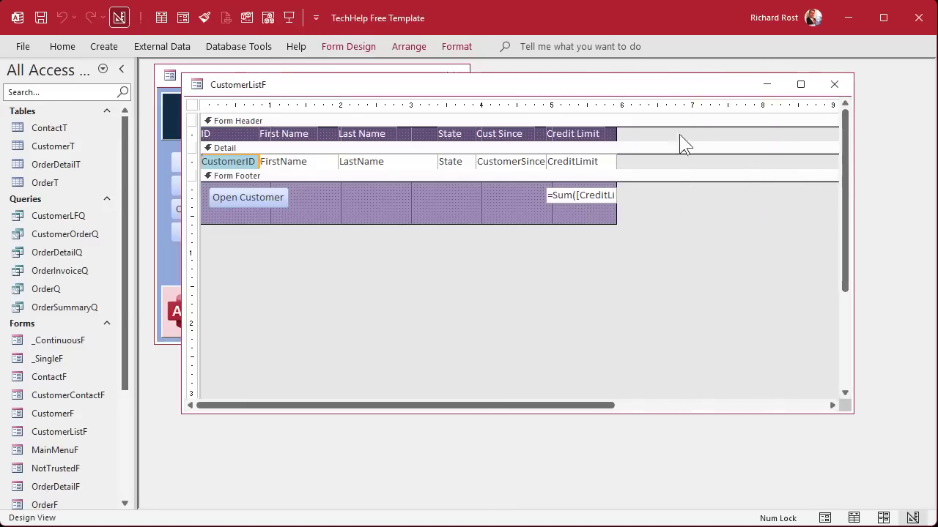
left_click_drag(635, 133, 295, 156)
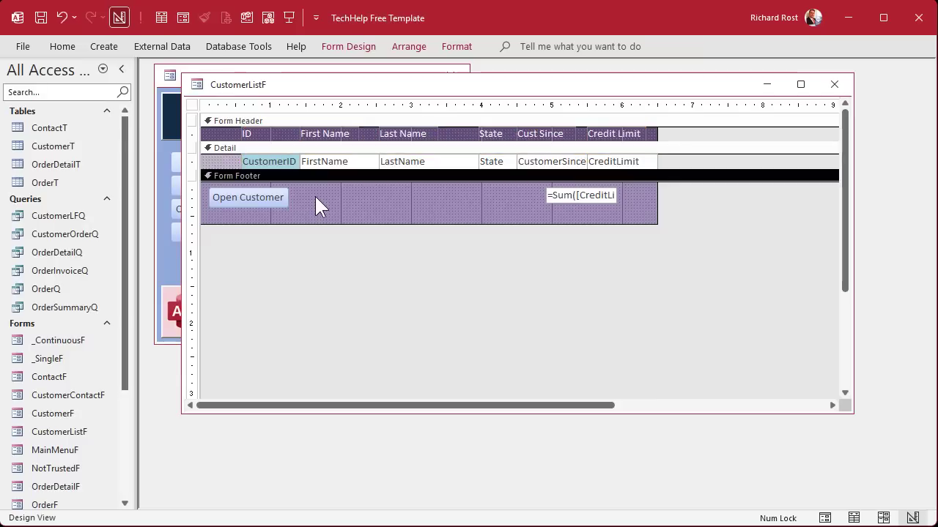
- Duplicate the CustomerID text box and fit the narrowed copy into the free space before the original in the Detail section
left_click(272, 167)
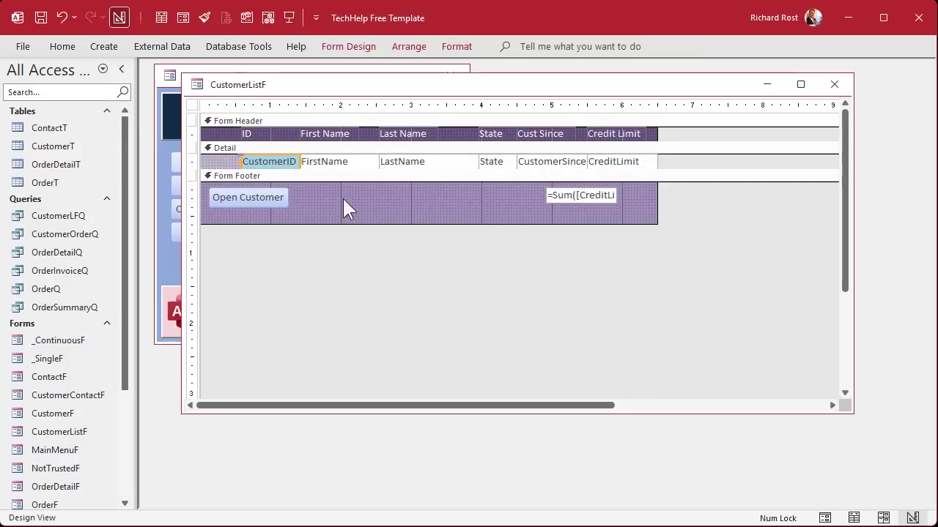
key("ctrl+c")
key("ctrl+v")
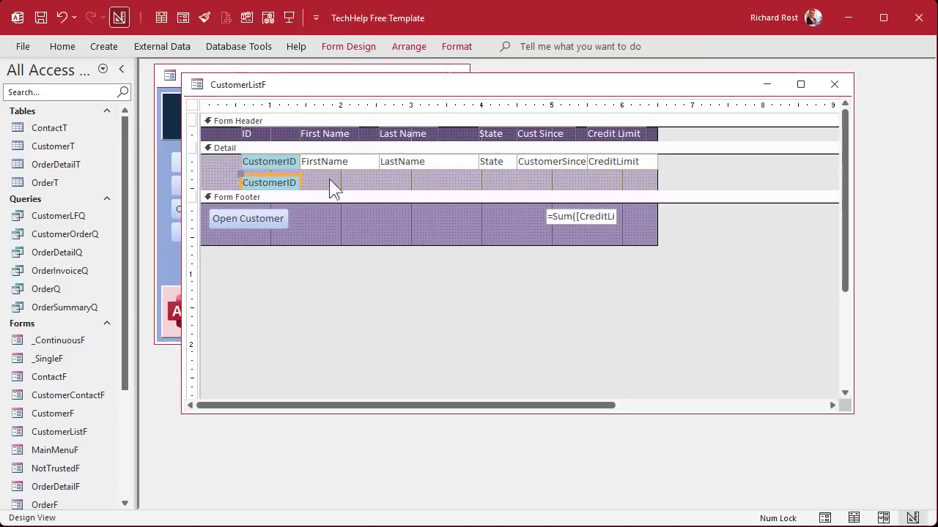
left_click(328, 179)
left_click_drag(276, 183, 244, 160)
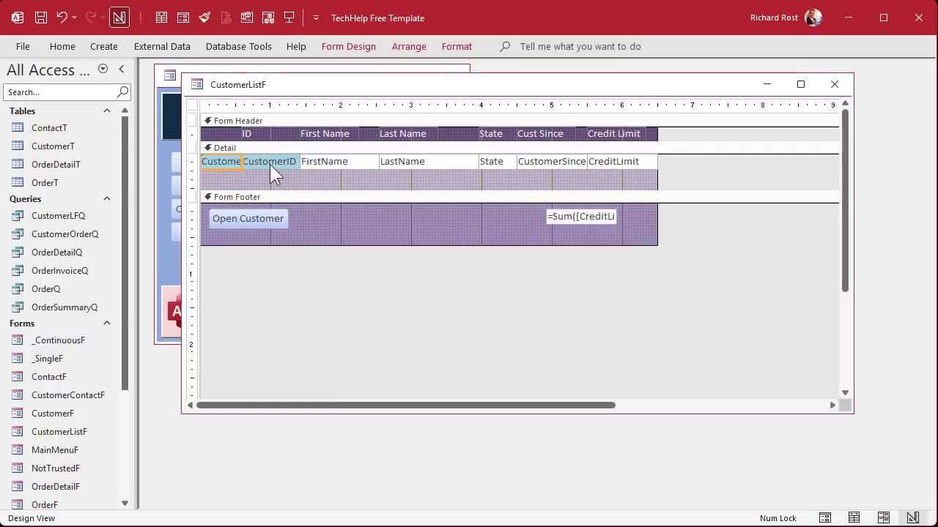
- Fill the copied text box with light gray and shrink the Detail section back to a single row height
left_click(461, 50)
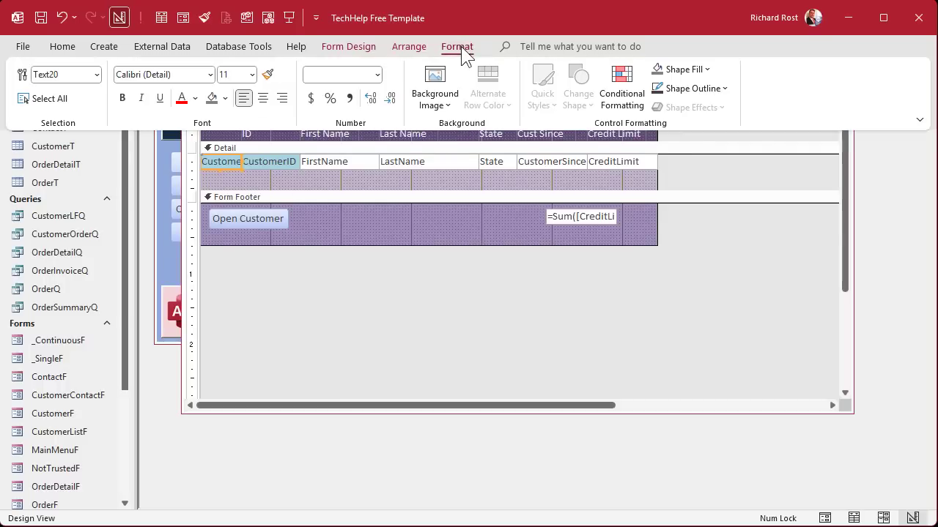
left_click(225, 99)
left_click(208, 280)
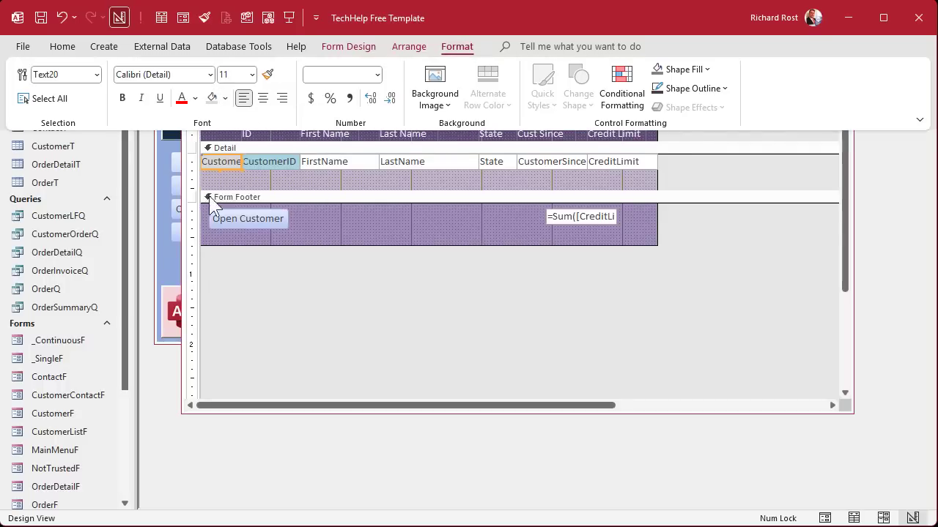
left_click(254, 177)
left_click(255, 176)
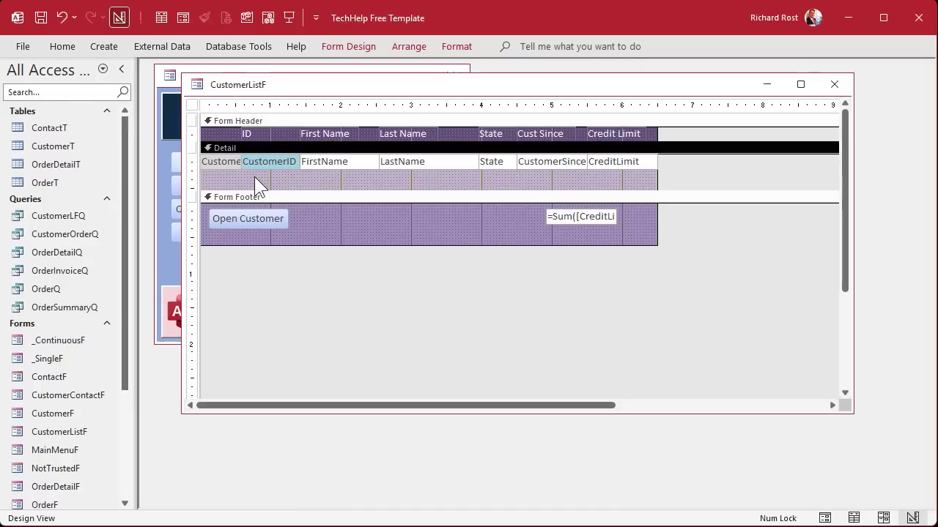
left_click_drag(331, 192, 337, 158)
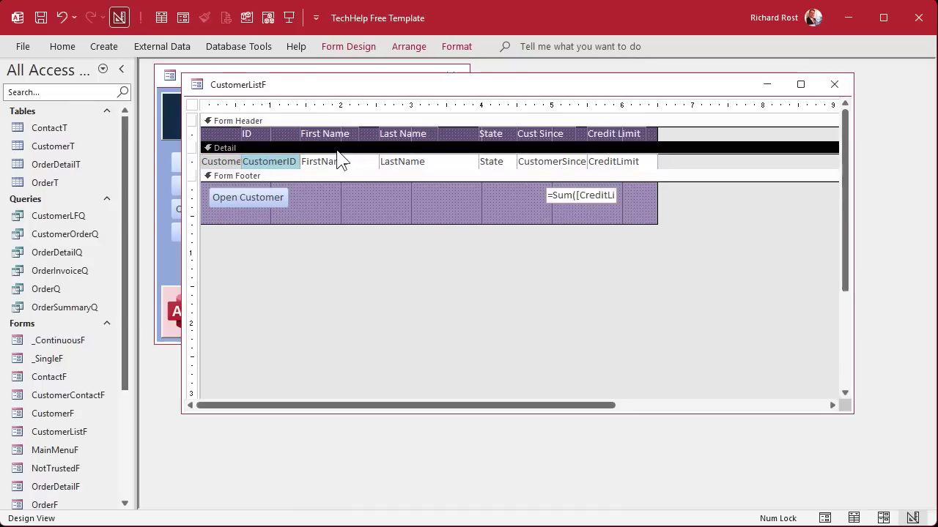
- Set the gray text box's Name property to SortOrder
double_click(223, 160)
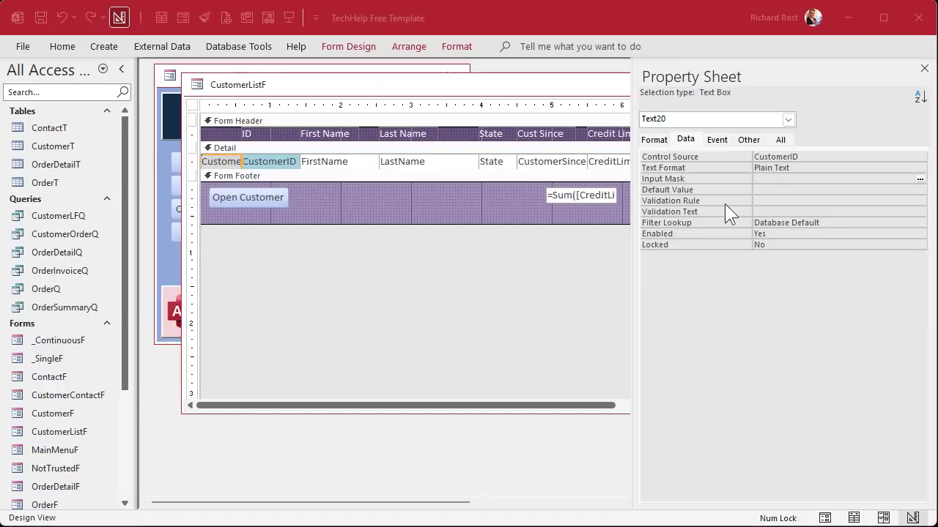
left_click(782, 141)
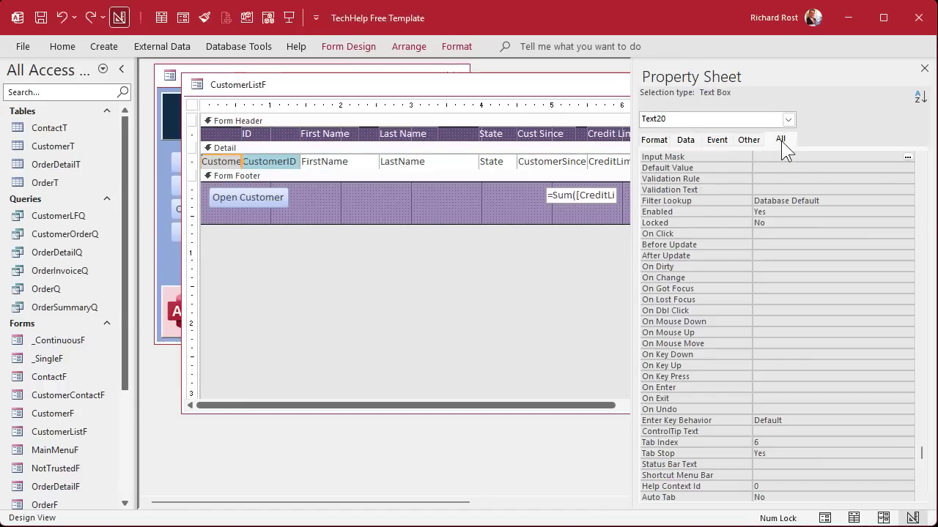
scroll(927, 173, "up", 15)
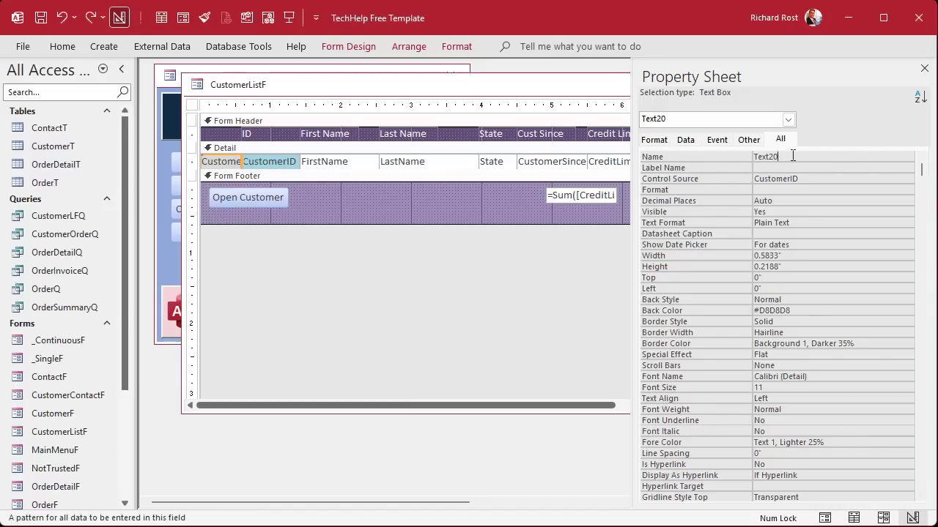
left_click(718, 157)
type("SortOrder")
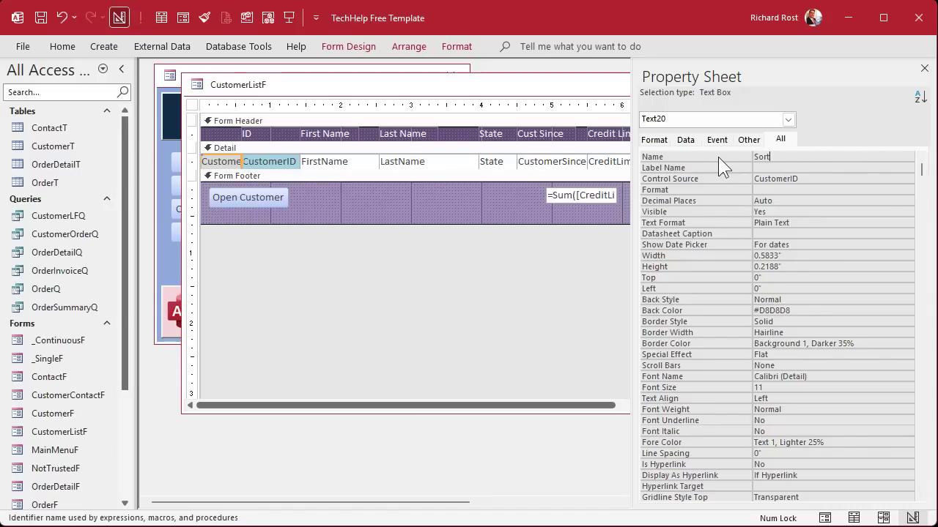
key("Return")
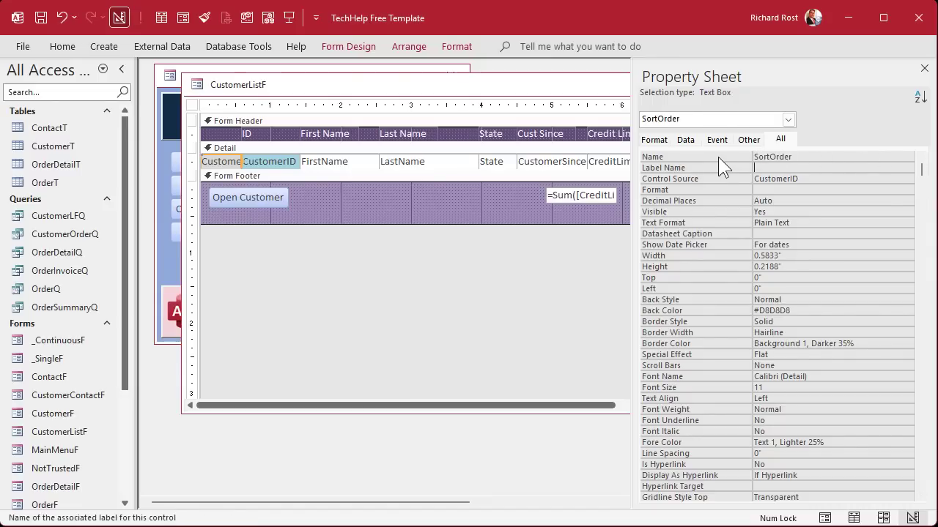
- Replace the SortOrder box's control source with =DCount("*","CustomerT","CustomerID<=" & CustomerID)
key("Return")
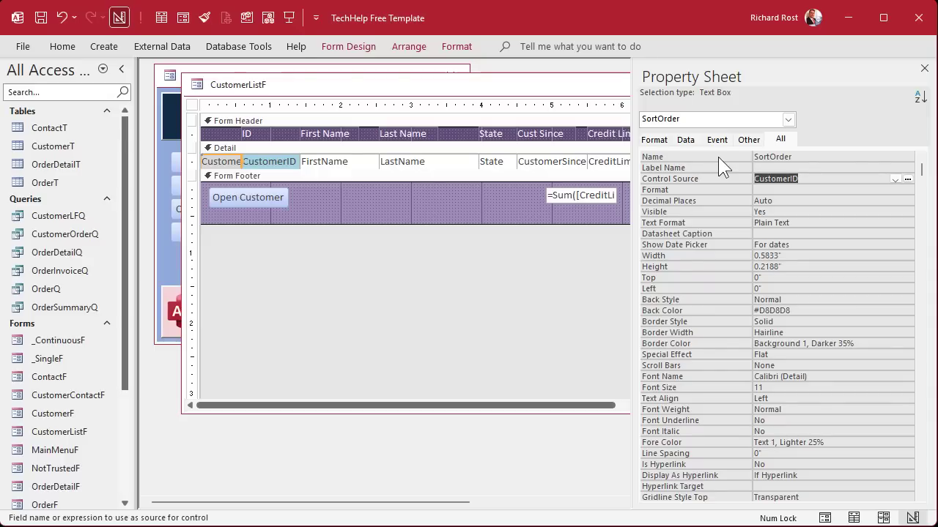
key("Delete")
key("shift+F2")
left_click_drag(718, 157, 725, 225)
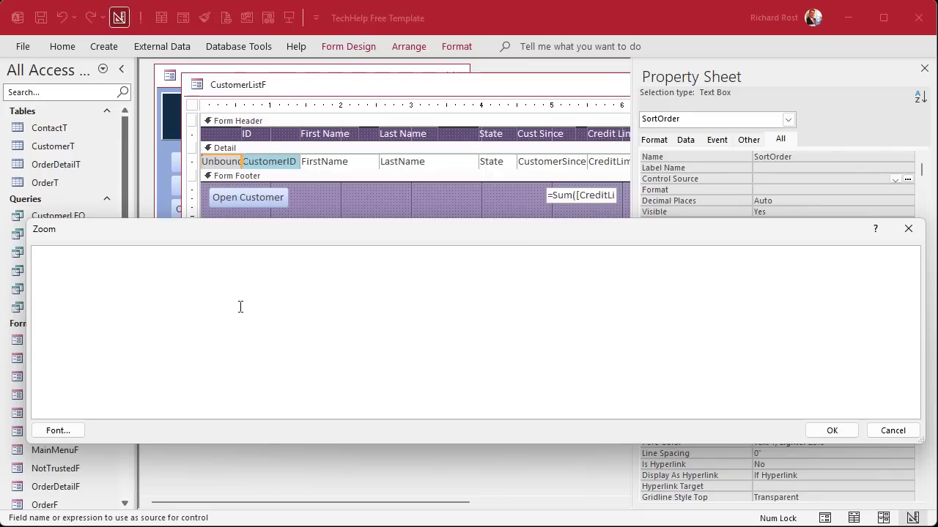
type("=DCount(")
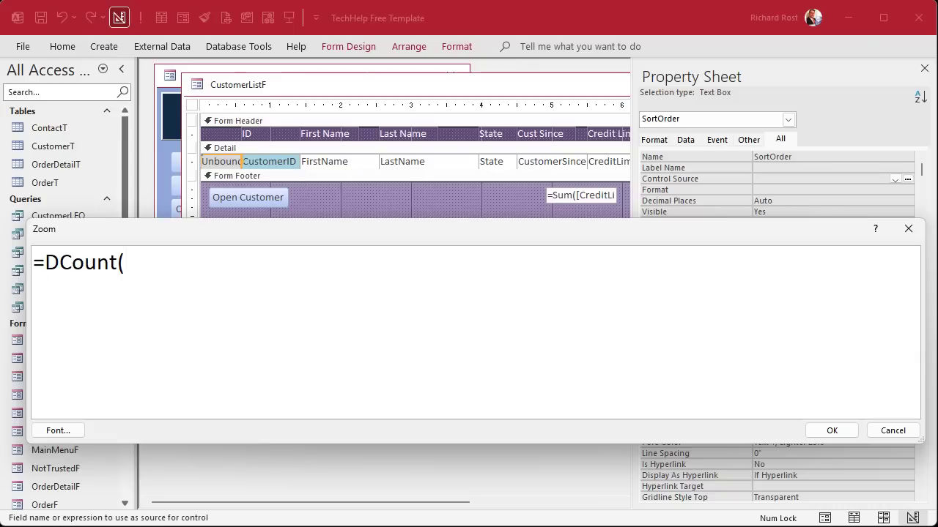
type("\"*\",\"Cust")
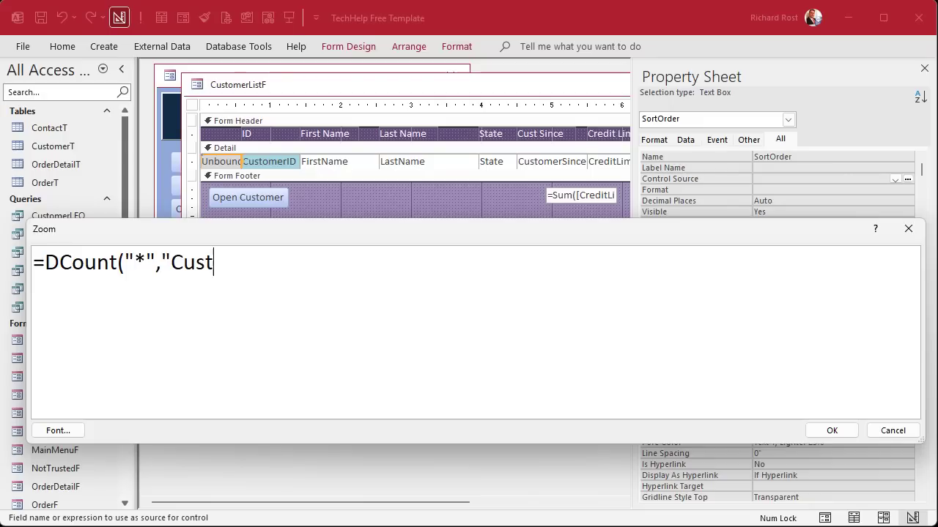
type("omerT\",\"Cus")
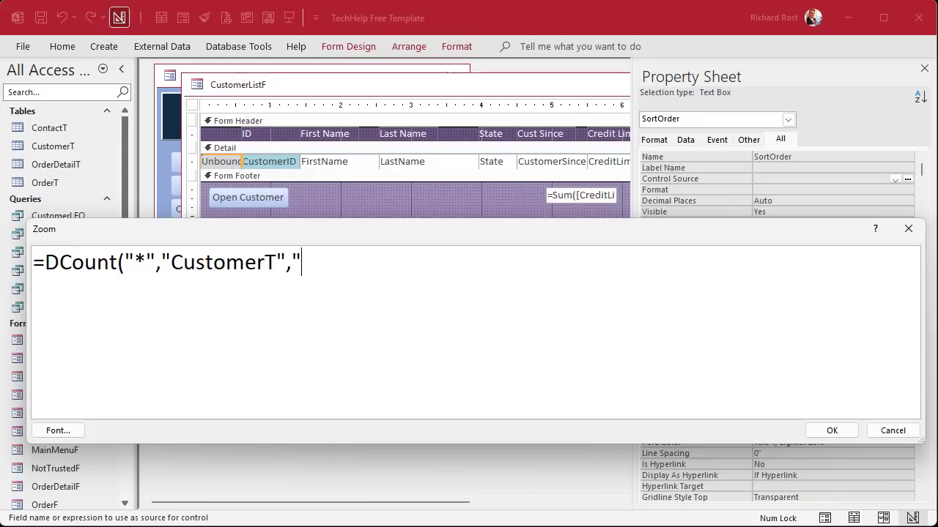
type("tomerID")
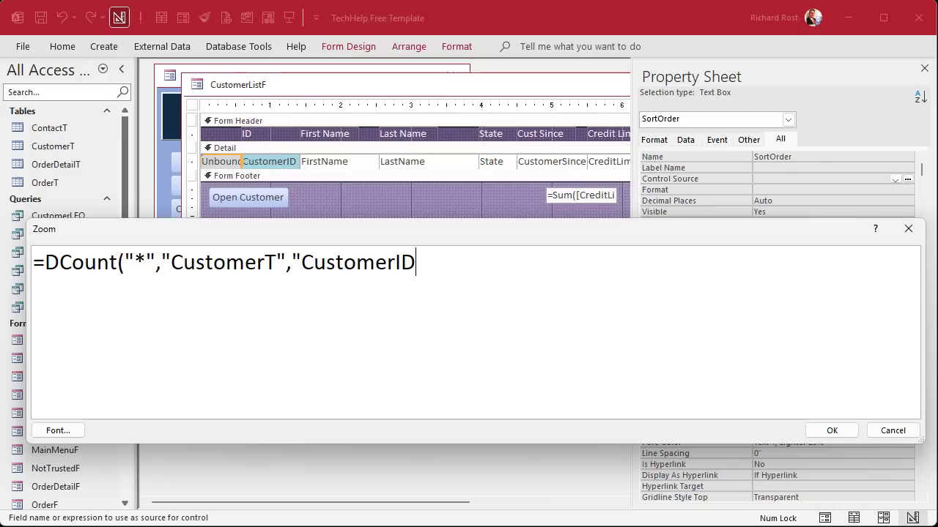
type("<=\" & Customer")
key("BackSpace")
key("BackSpace")
type("merID")
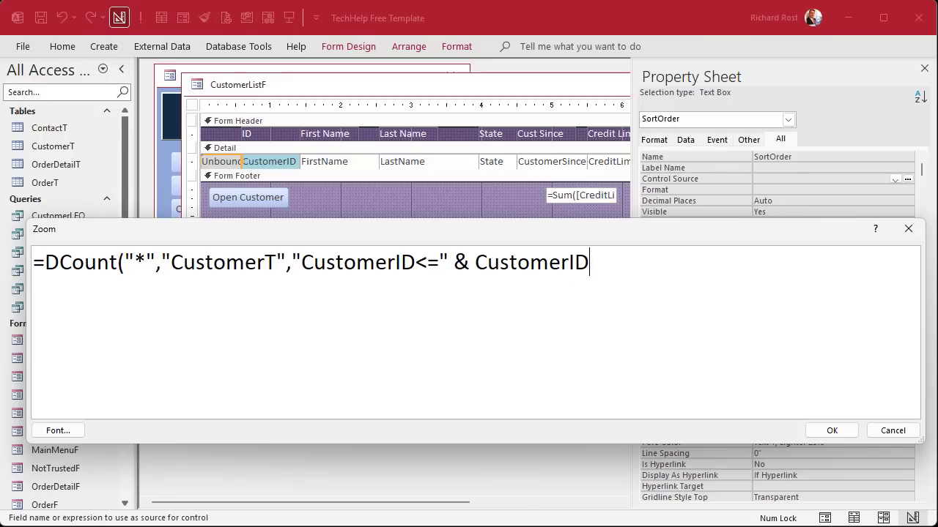
type(")")
- Review the count, table and criteria arguments of the DCount expression
double_click(503, 261)
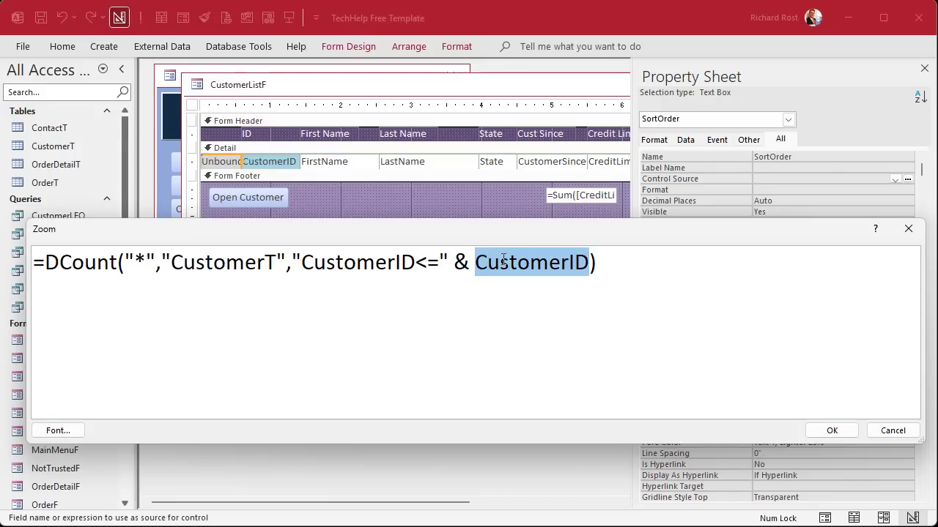
left_click(439, 262)
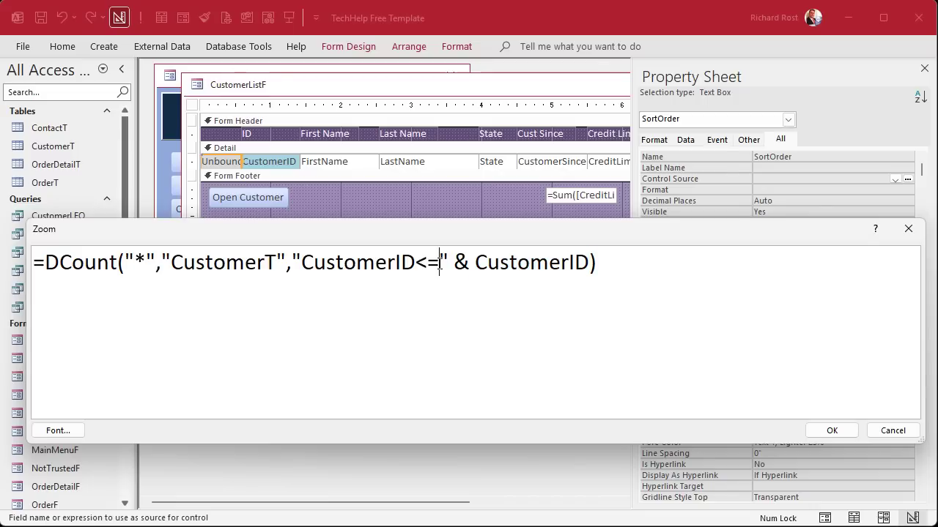
left_click_drag(301, 263, 448, 265)
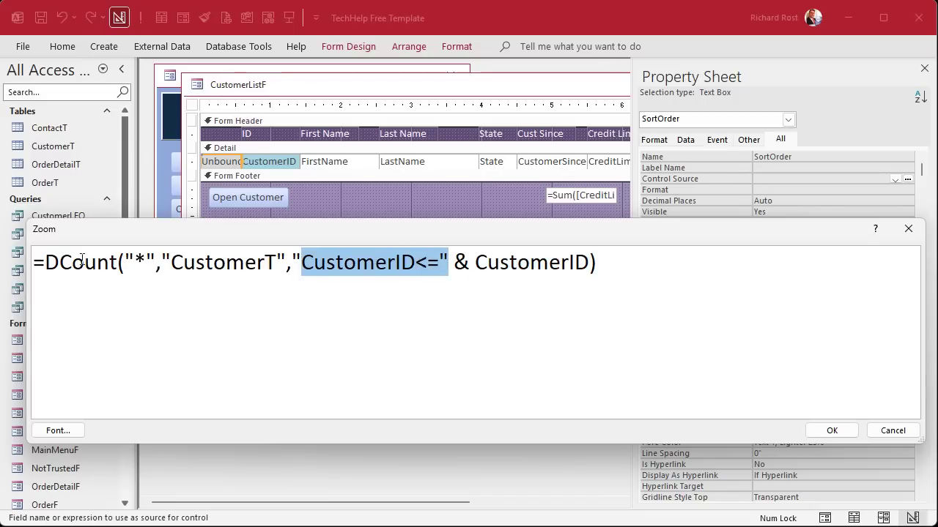
left_click_drag(135, 264, 151, 264)
double_click(209, 263)
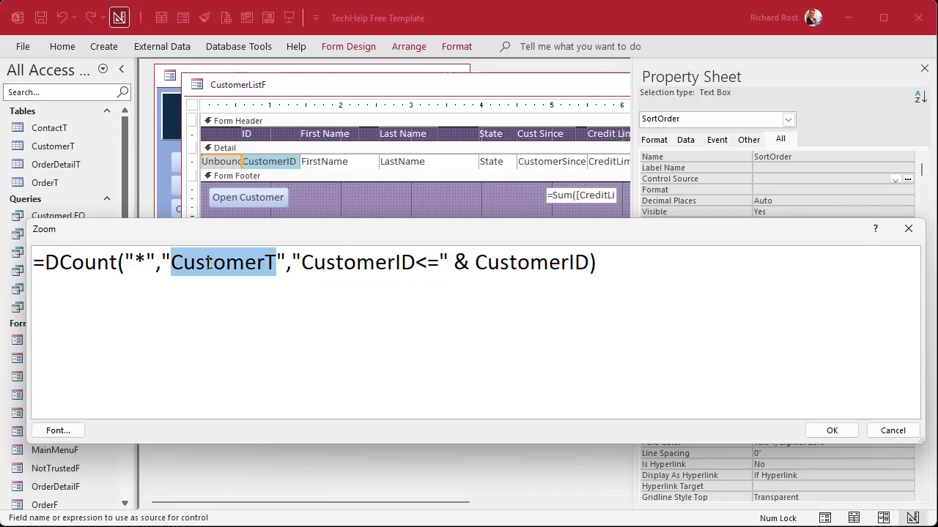
double_click(336, 262)
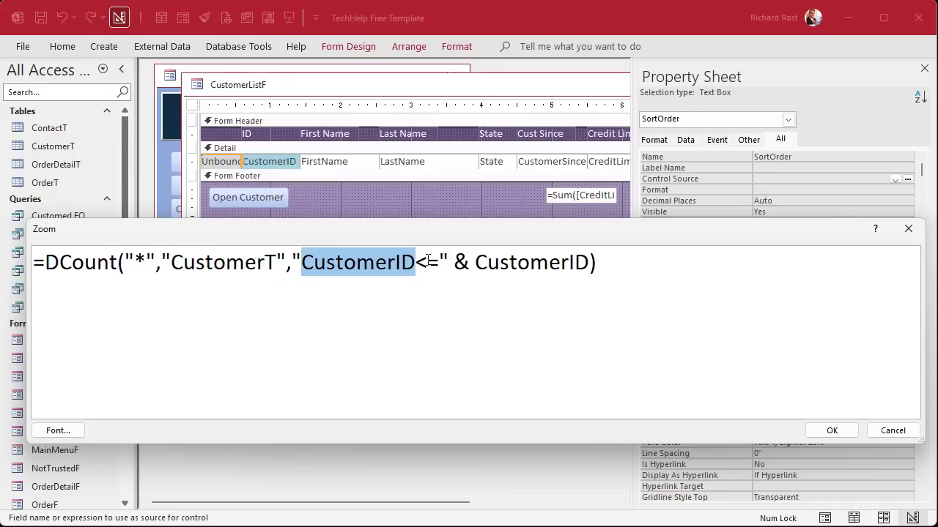
left_click(618, 264)
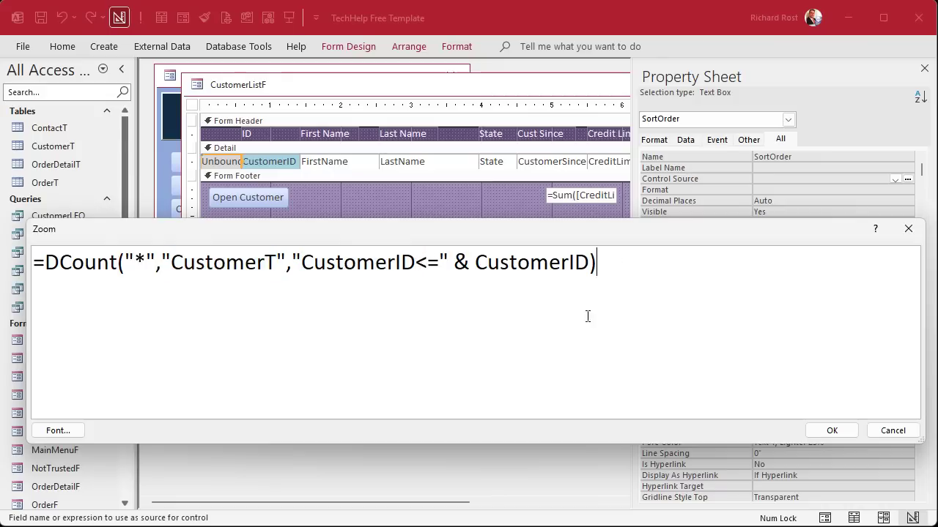
- Wrap the DCount expression in Nz( ... ,0), accept it and close the text box's properties
left_click(48, 262)
type("Nz(")
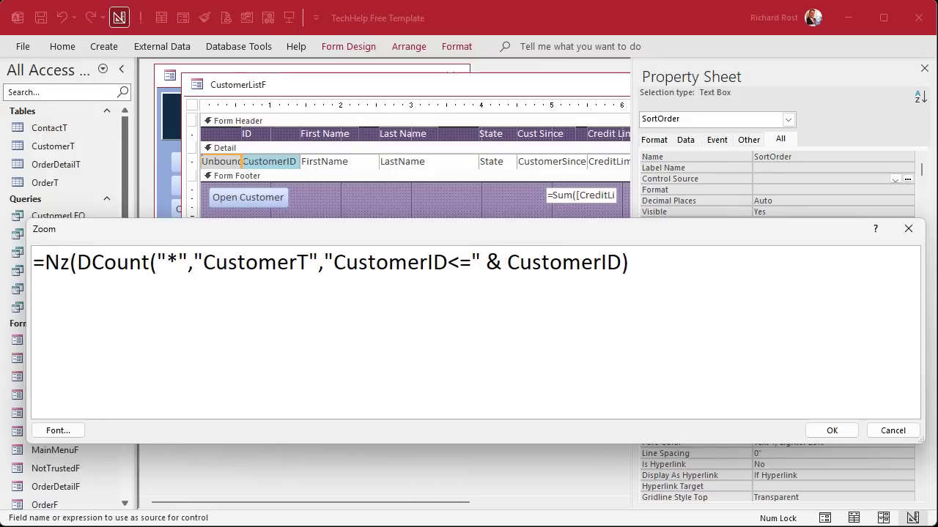
type(",0)")
left_click(832, 431)
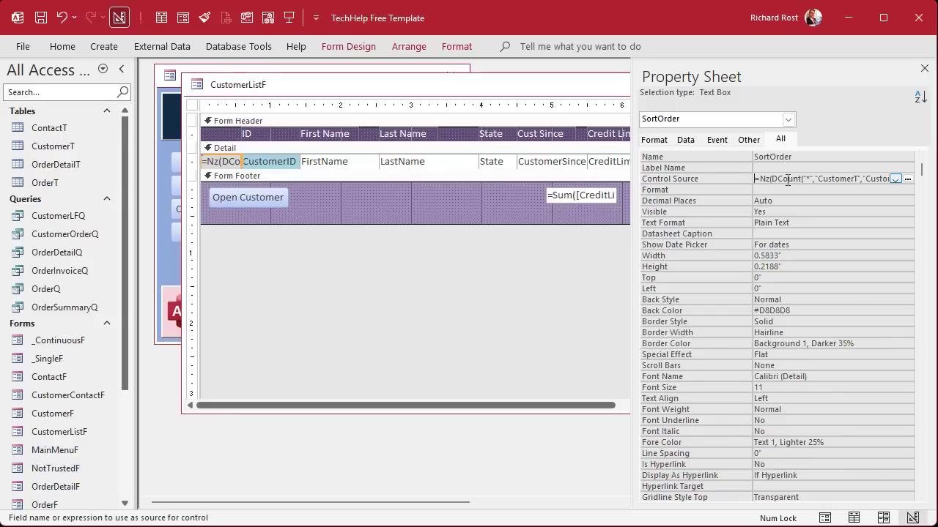
left_click(923, 69)
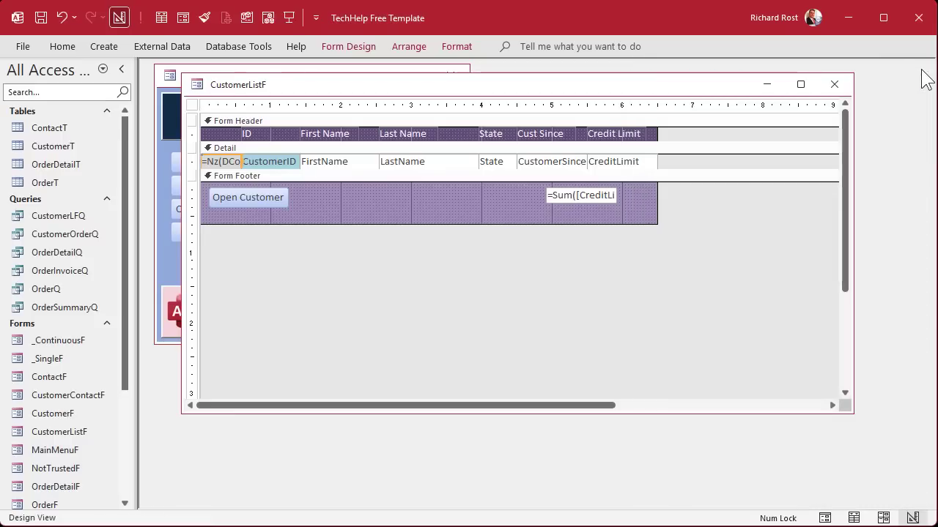
- Add a # heading before ID in the form header's ID label, above the new SortOrder column
left_click(244, 131)
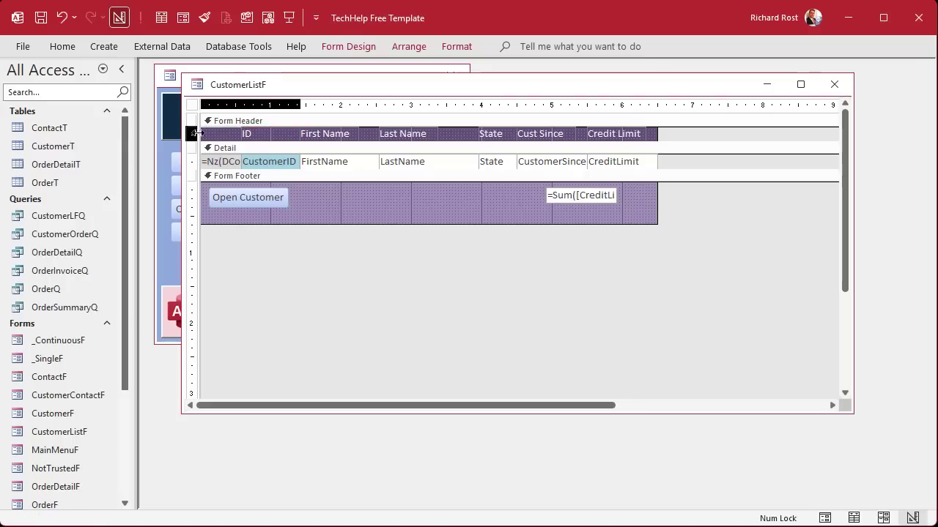
left_click(243, 133)
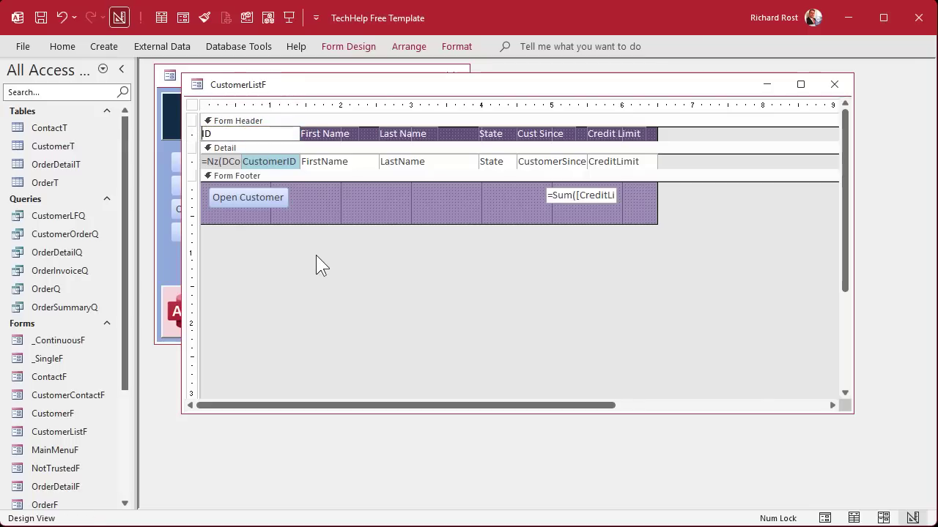
type("#")
key("Return")
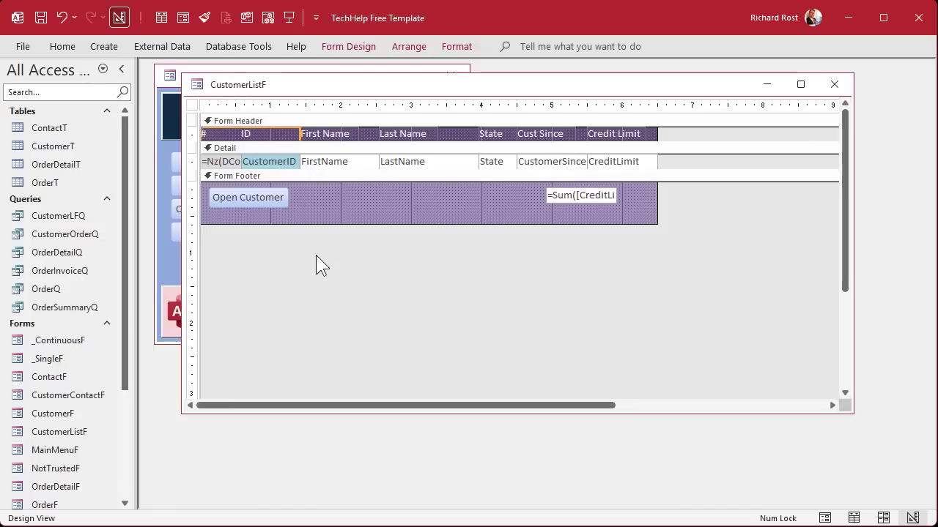
left_click(331, 134)
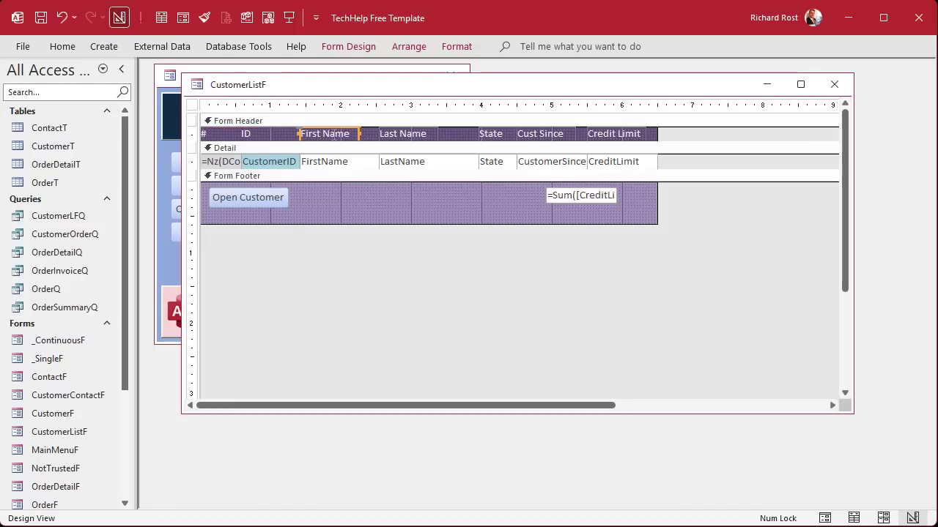
left_click(384, 133)
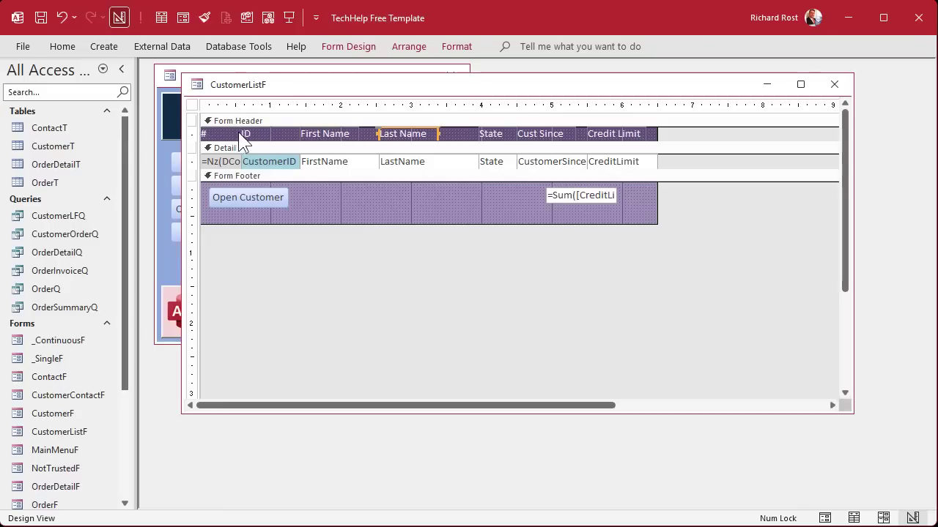
left_click(404, 216)
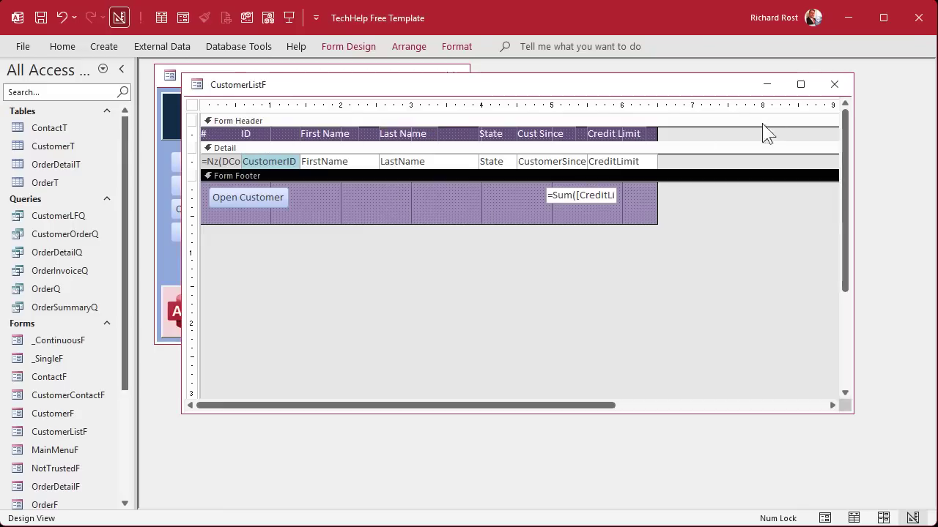
- Close the form design and reopen the Customer List from the Main Menu to compare the # values with the IDs
left_click(833, 84)
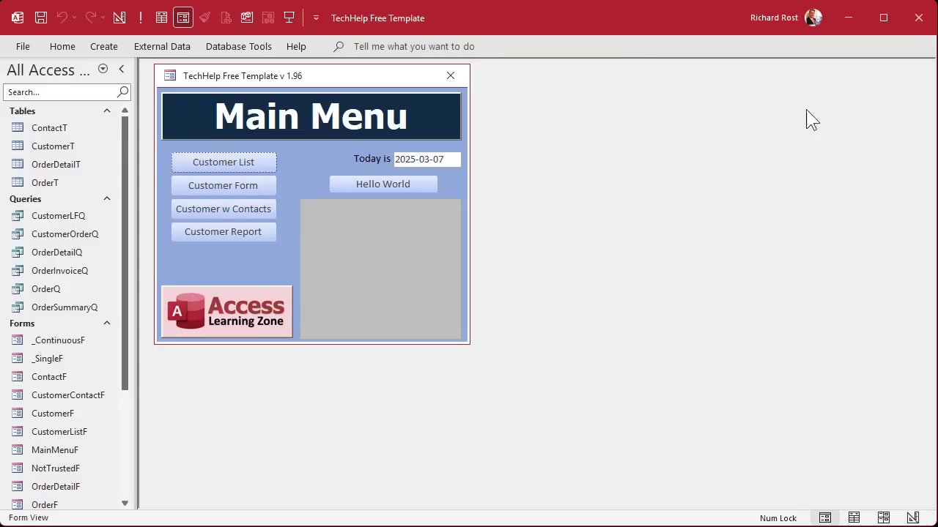
left_click(211, 166)
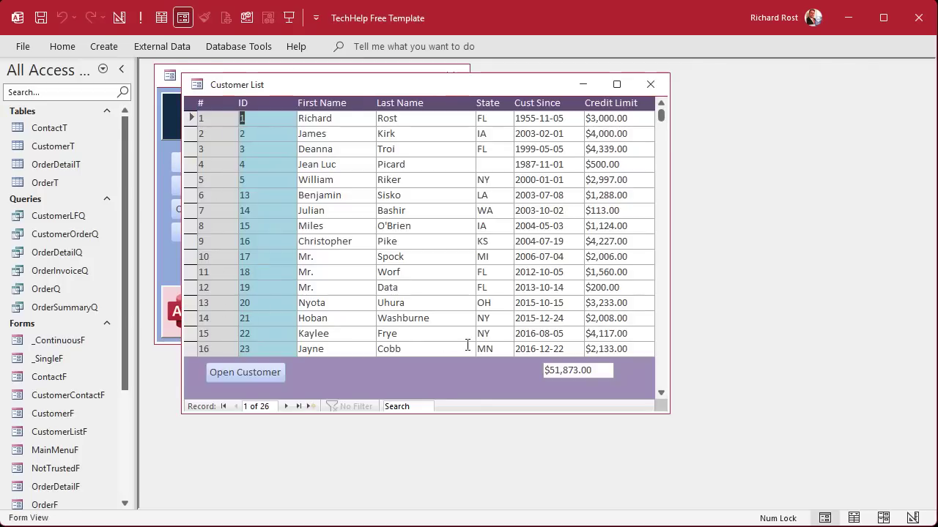
left_click(258, 146)
left_click(266, 162)
left_click(266, 182)
left_click(265, 194)
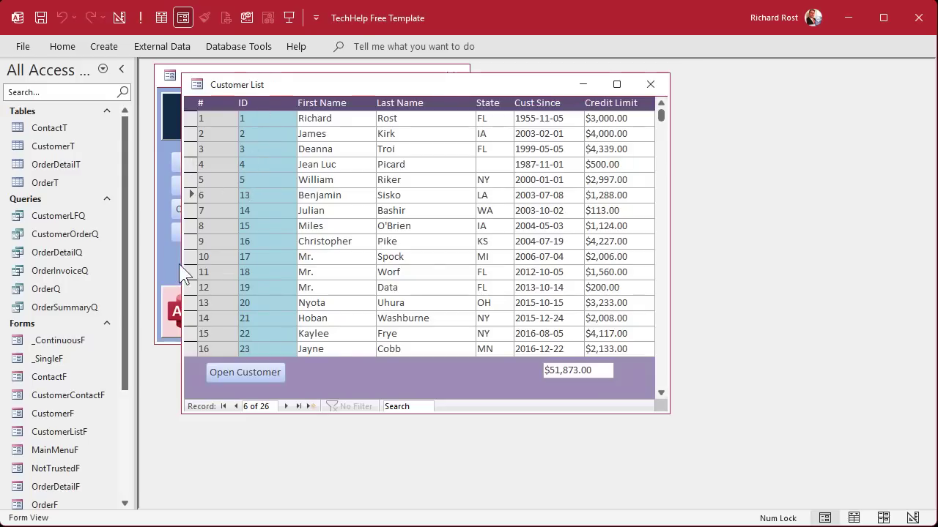
- Delete the four customer records numbered 10 to 13 in the # column and requery the list to check its numbering
left_click_drag(199, 286, 204, 305)
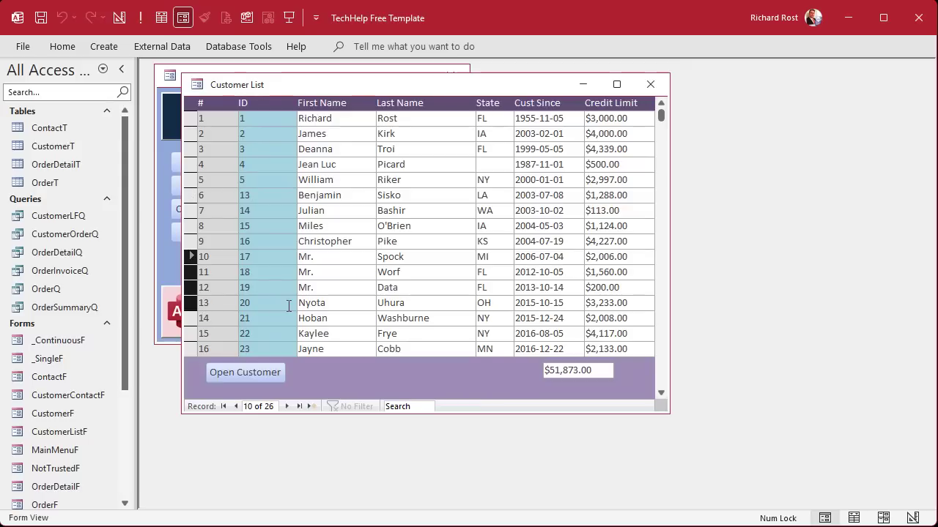
key("Delete")
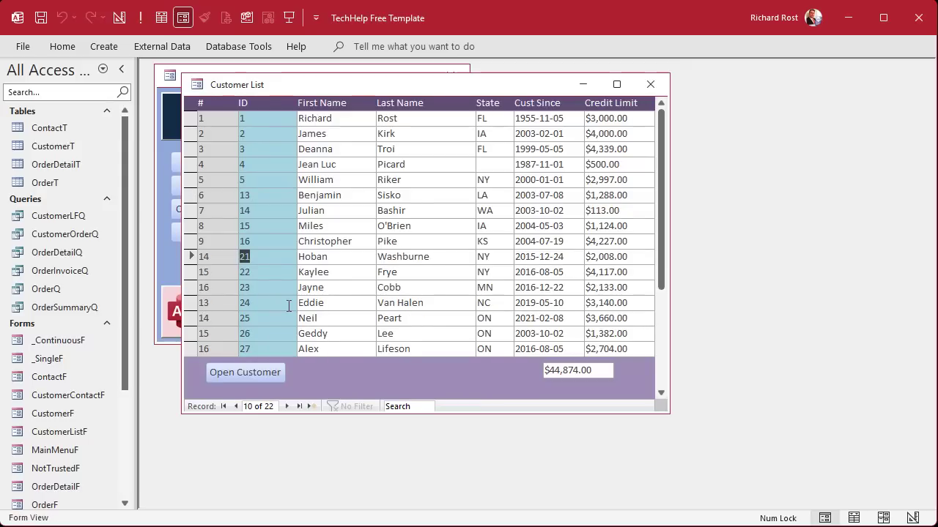
key("shift+F9")
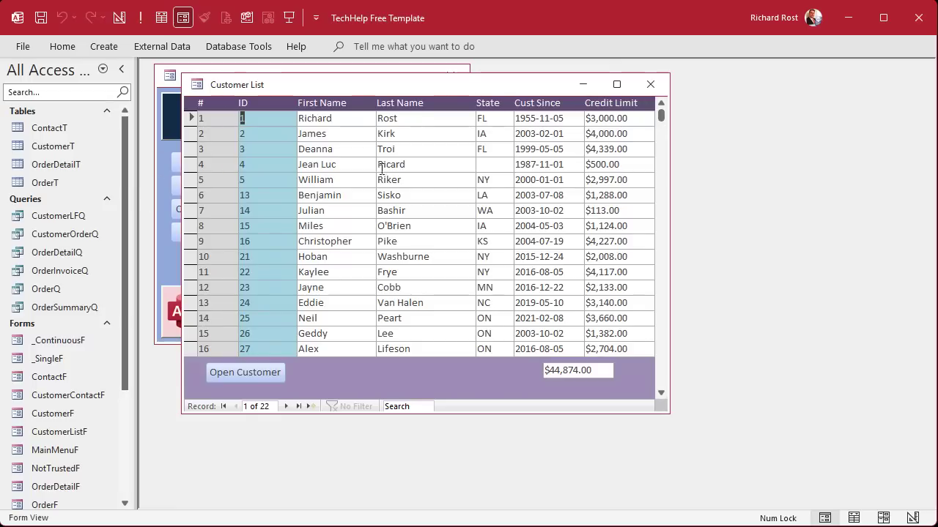
scroll(384, 170, "down", 2)
scroll(387, 255, "down", 2)
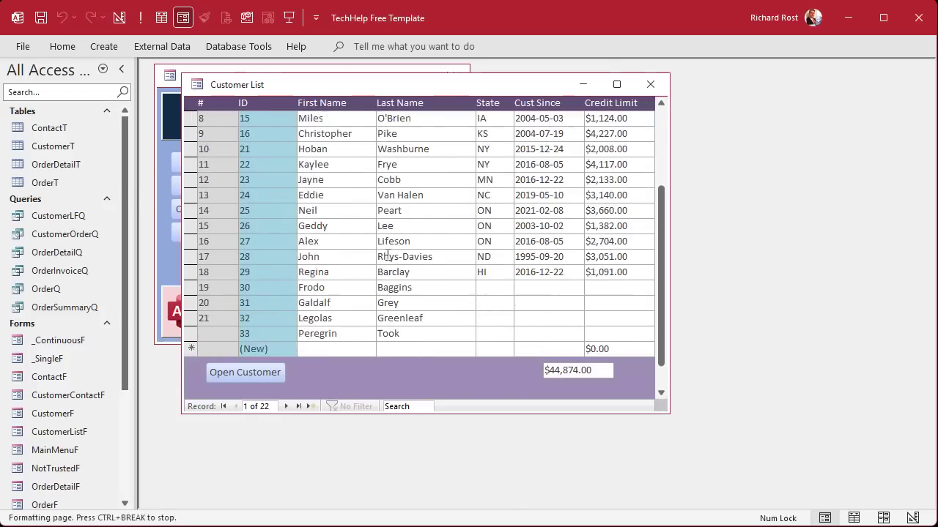
scroll(388, 255, "up", 3)
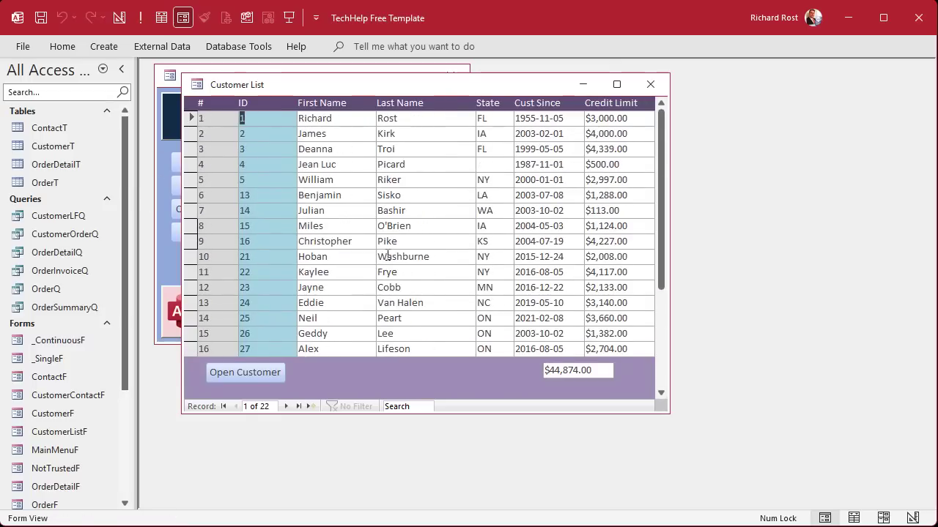
scroll(345, 235, "down", 3)
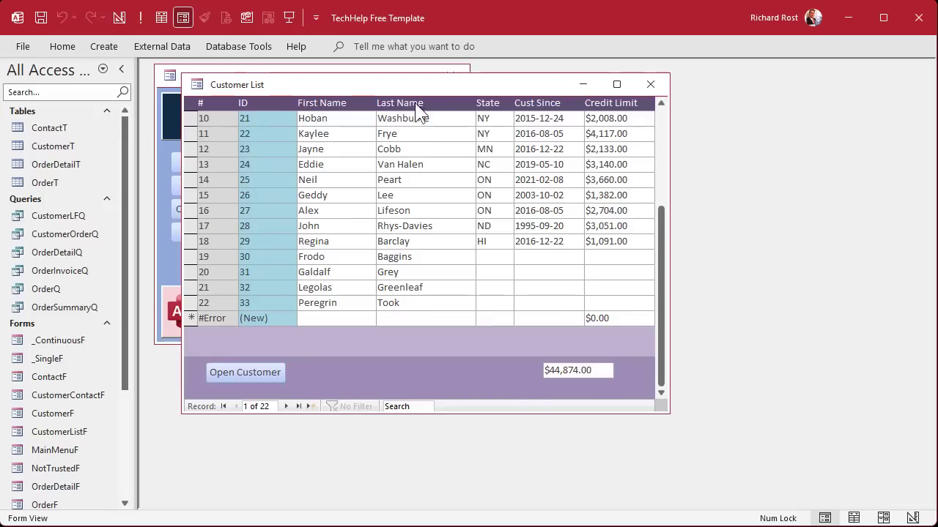
- In Design View, wrap the [CustomerID] reference in the SortOrder control source's criteria as Nz([CustomerID],0) and accept the expression
right_click(422, 85)
left_click(472, 203)
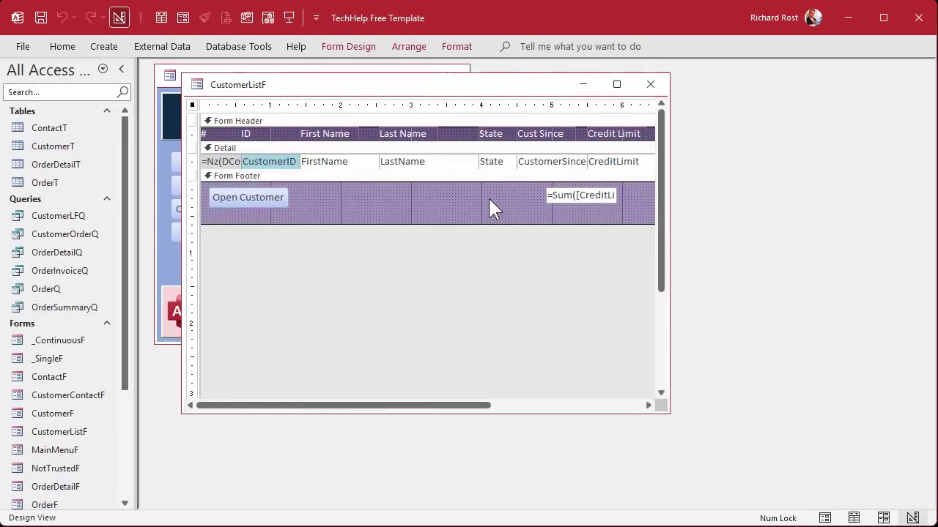
double_click(230, 160)
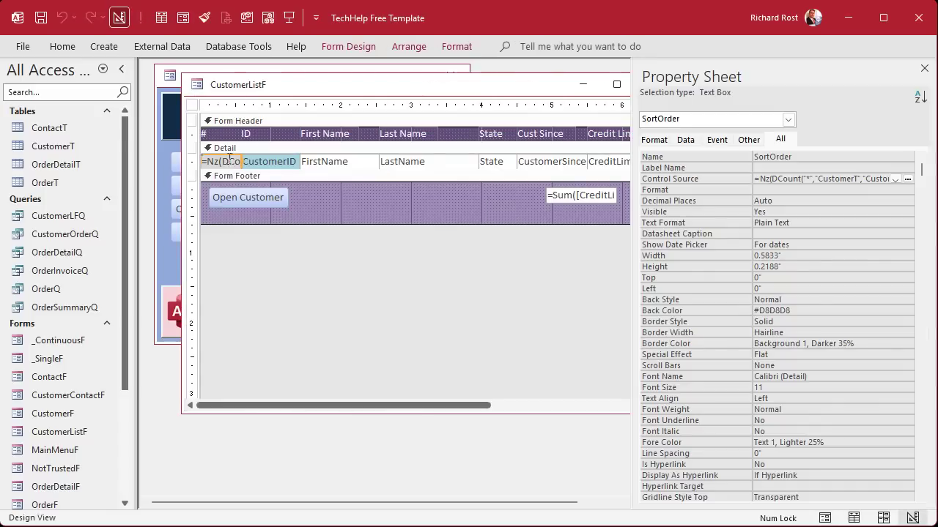
left_click(855, 178)
key("shift+F2")
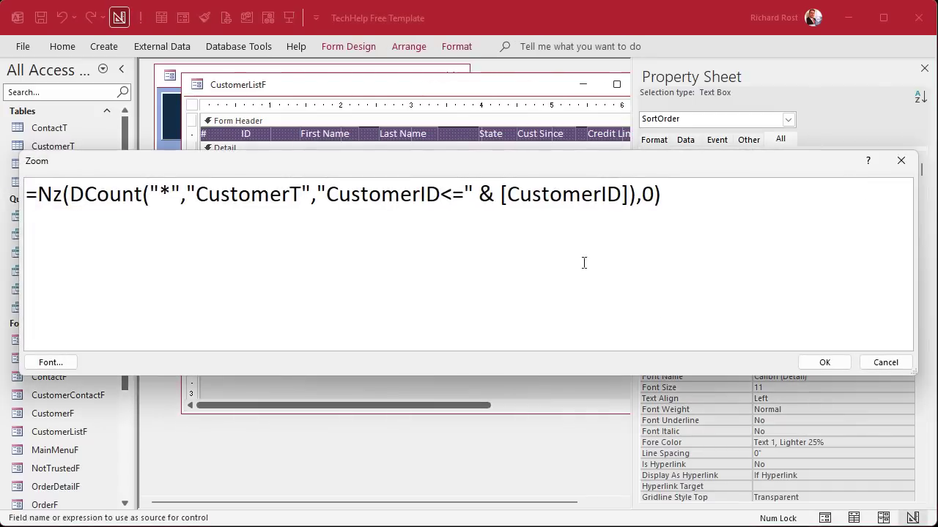
left_click(508, 194)
key("Left")
key("shift+Left")
left_click_drag(508, 195, 637, 194)
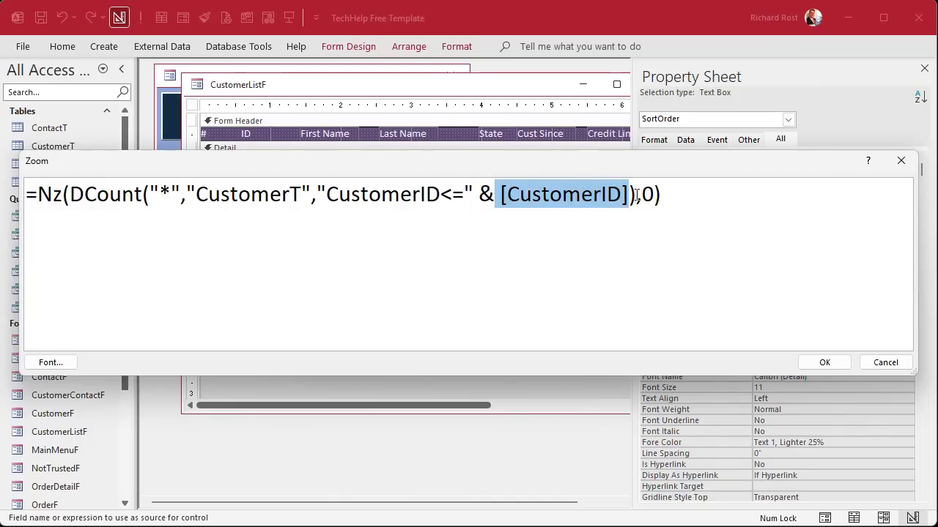
left_click(327, 195)
left_click(500, 195)
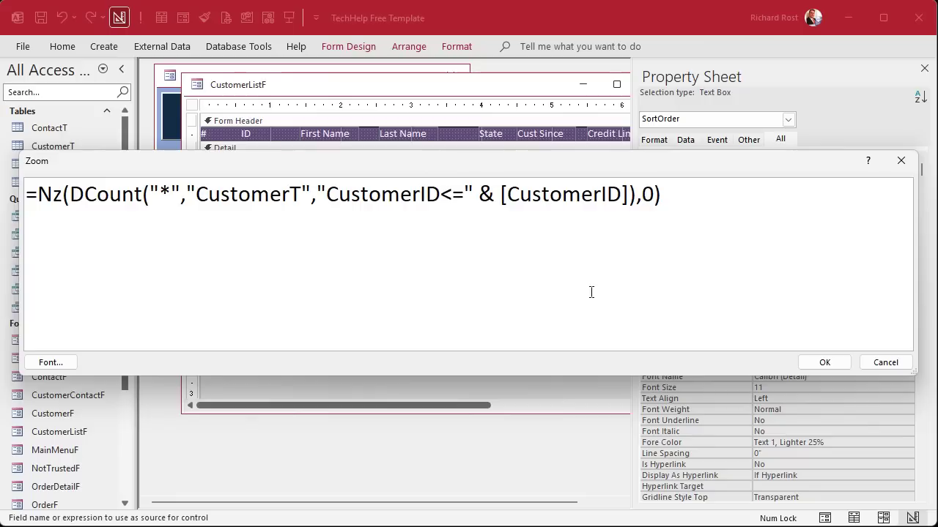
type("Nz(")
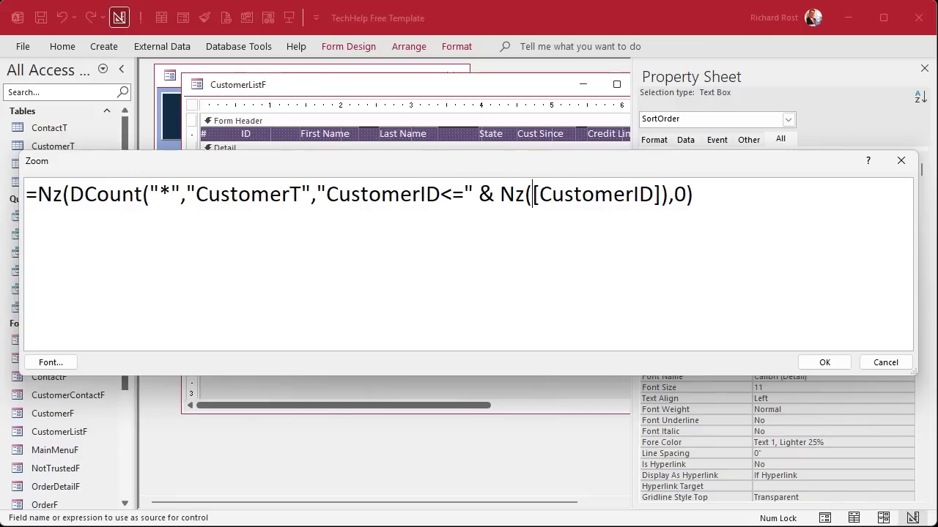
left_click(663, 194)
type(",0)")
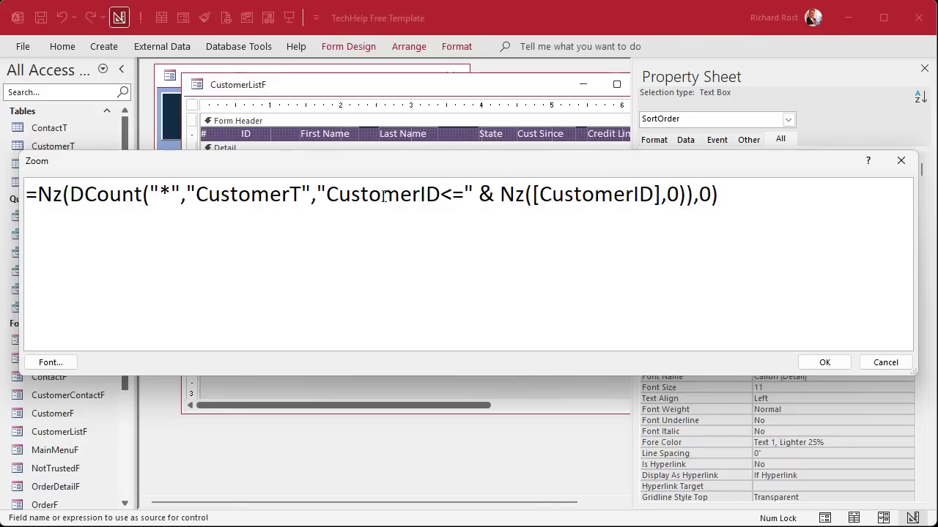
left_click(824, 364)
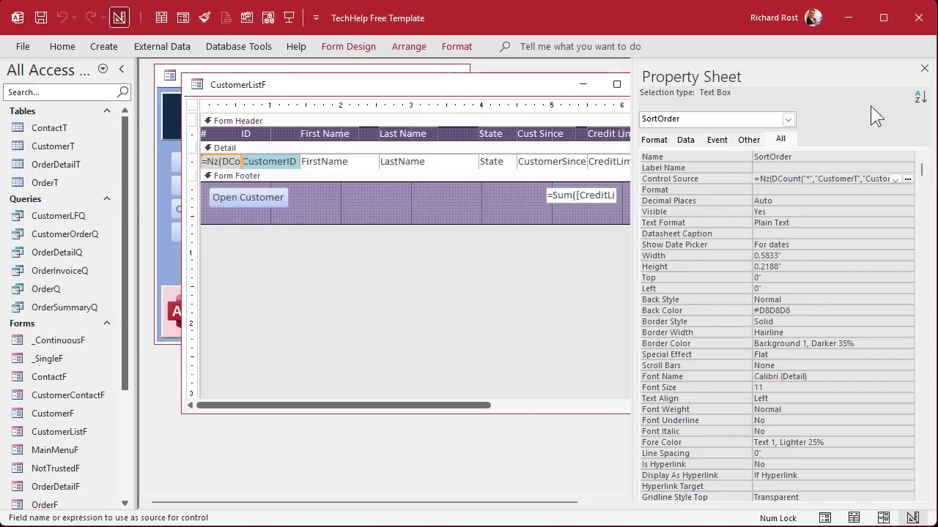
- Close the properties and the form design, then reopen the Customer List and check the # value in the new-record row
left_click(924, 68)
left_click(649, 82)
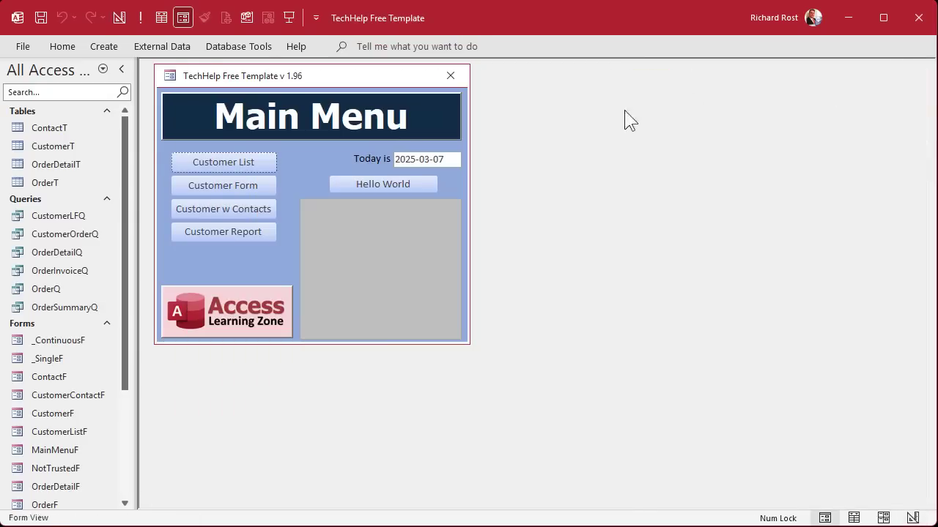
left_click(227, 163)
scroll(363, 248, "down", 3)
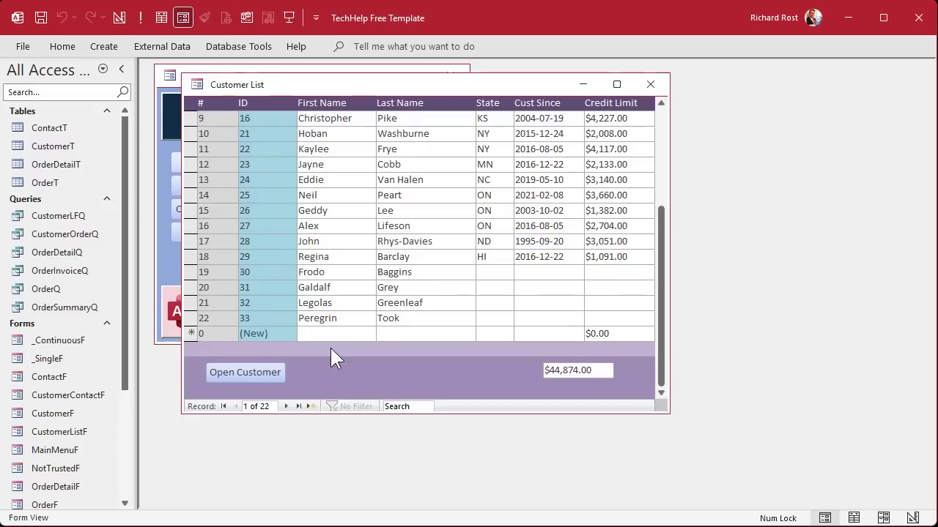
scroll(339, 278, "up", 3)
scroll(225, 320, "down", 3)
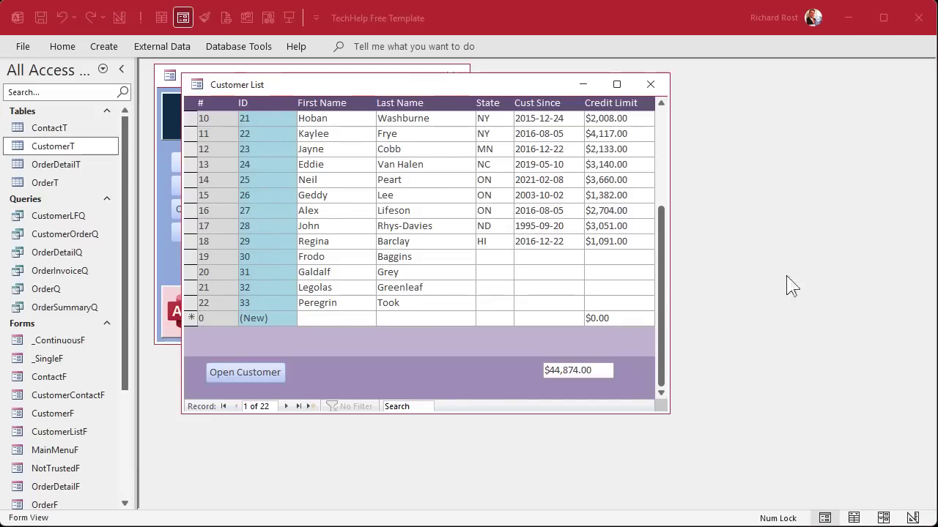
- In Design View, prefix the SortOrder control source's outer Nz expression with IIF(IsNull(CustomerID),X, using X as a placeholder
right_click(404, 85)
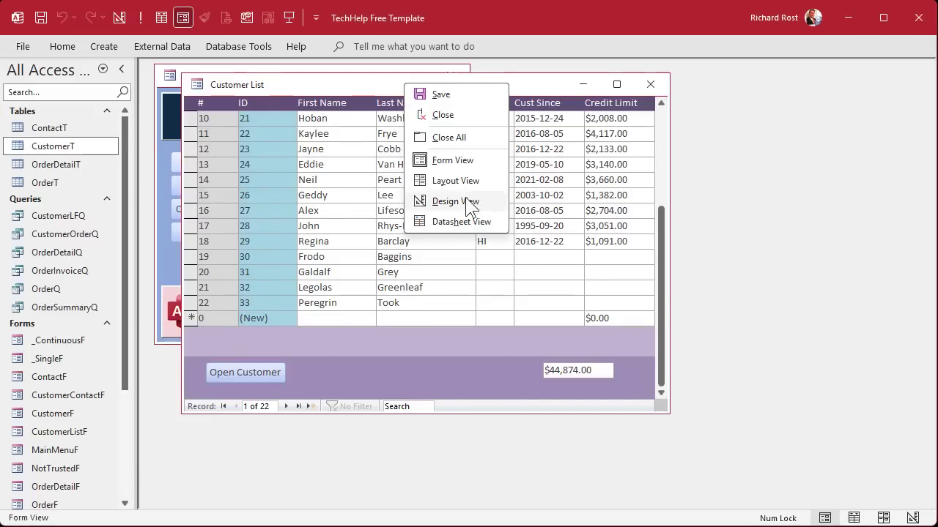
left_click(456, 201)
double_click(218, 160)
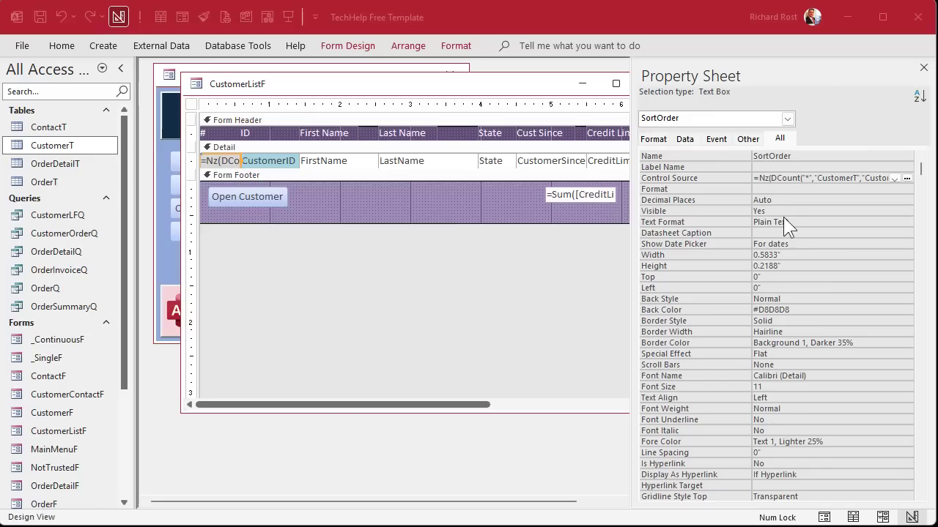
left_click(801, 180)
key("shift+F2")
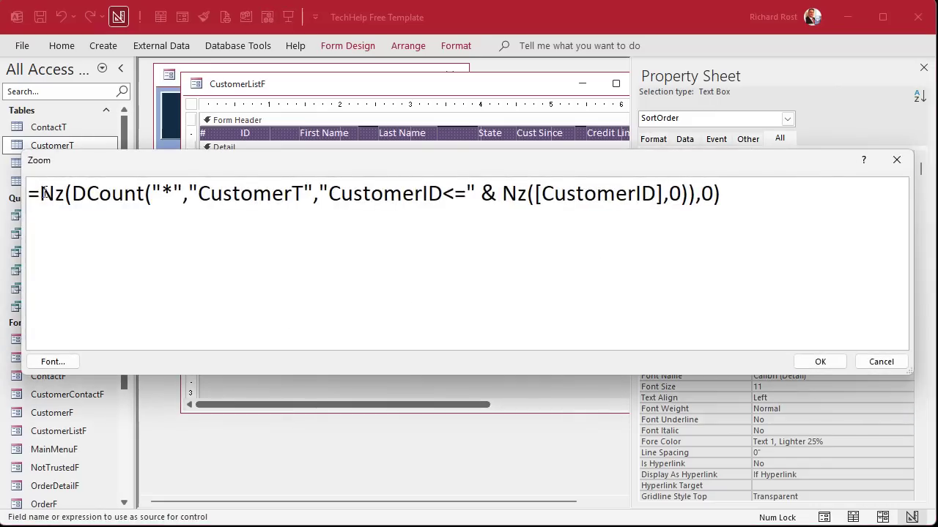
type("IIF(")
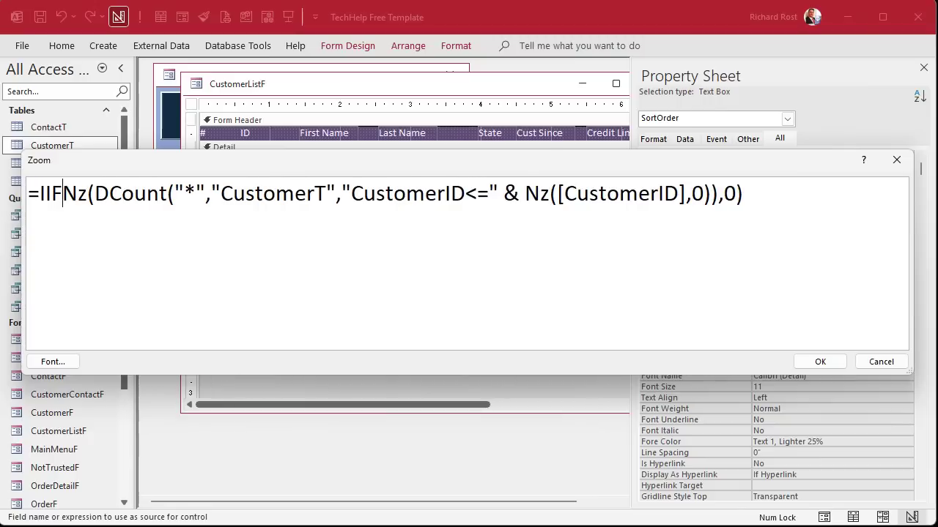
type("IsNull(C")
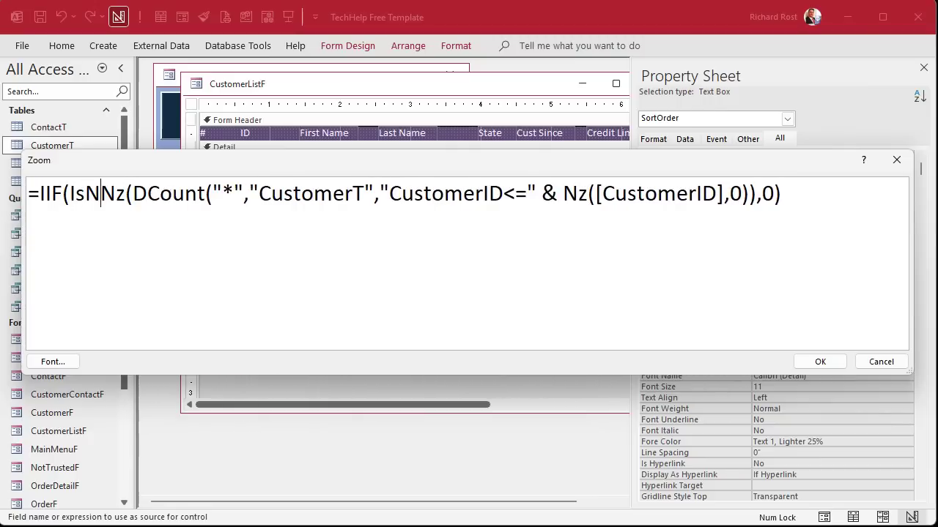
type("ustomerID)")
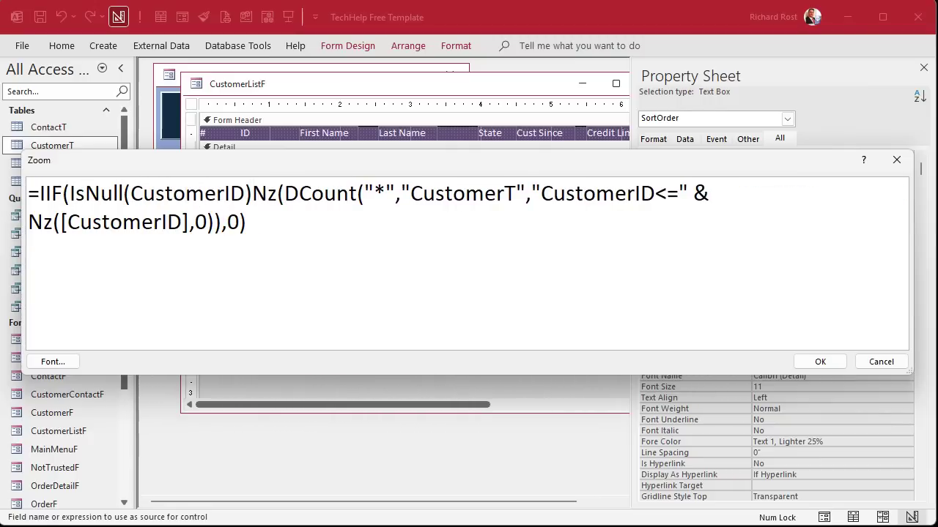
type(",")
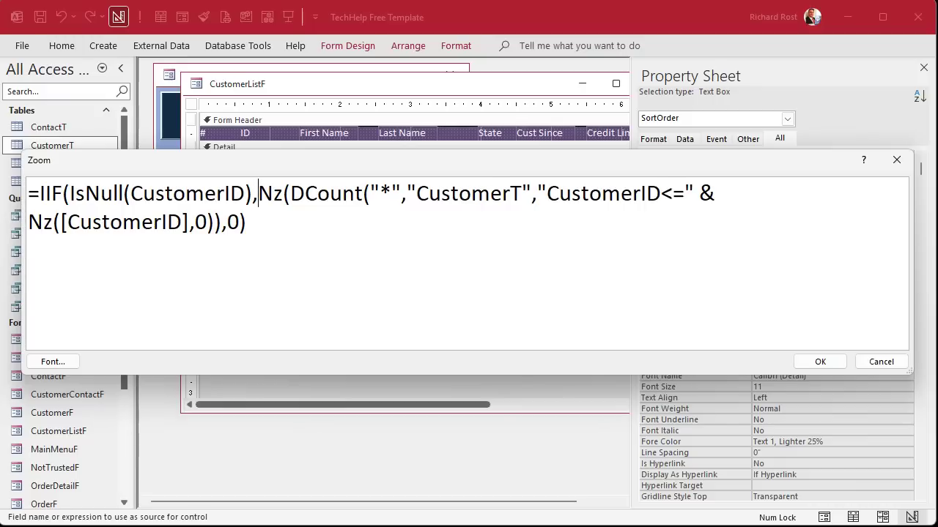
type("X")
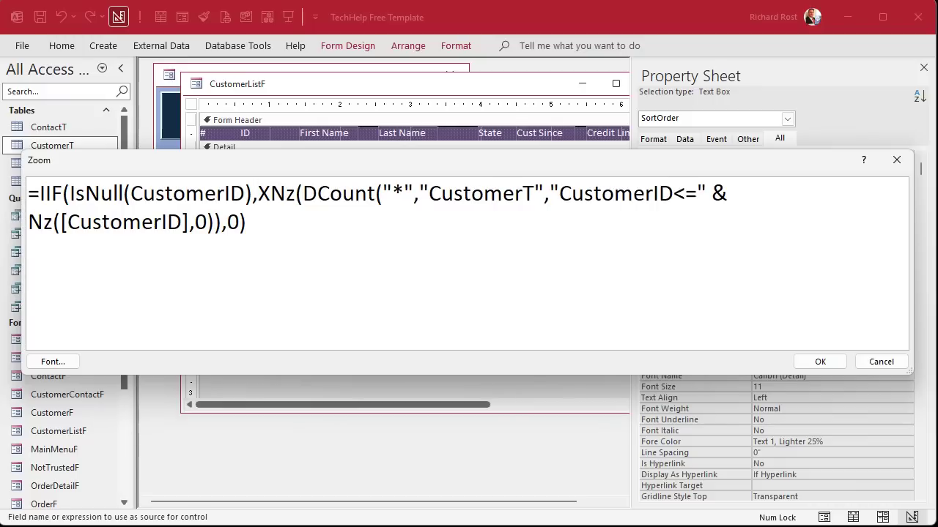
type(",")
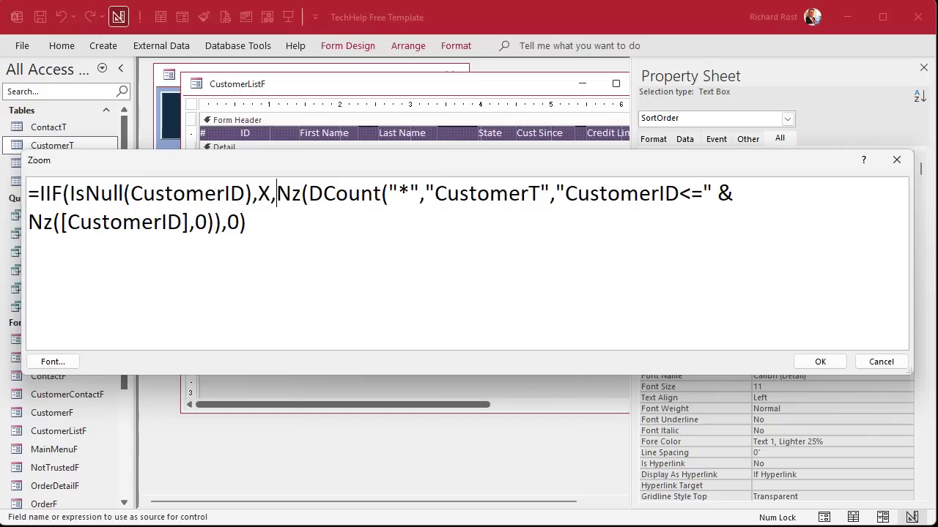
- Close the IIF expression with a parenthesis and reduce the criteria's Nz([CustomerID],0) to plain CustomerID
left_click(268, 224)
type(")")
left_click(60, 222)
key("BackSpace")
key("BackSpace")
key("BackSpace")
key("BackSpace")
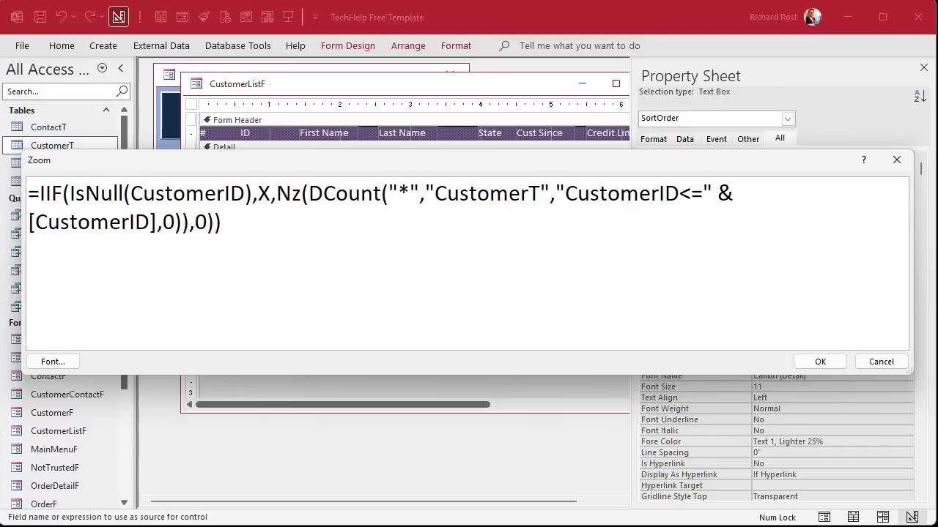
key("Delete")
left_click(143, 221)
key("Delete")
key("Delete")
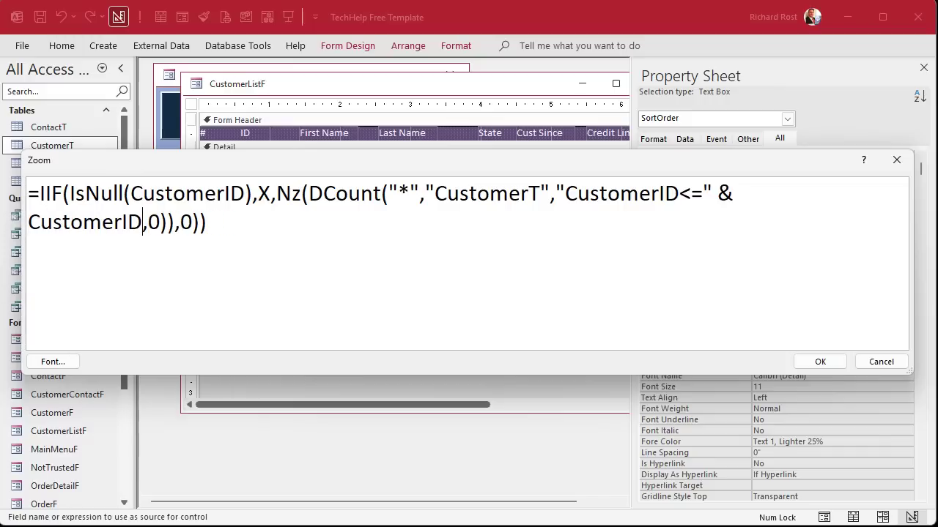
key("Delete")
key("Delete")
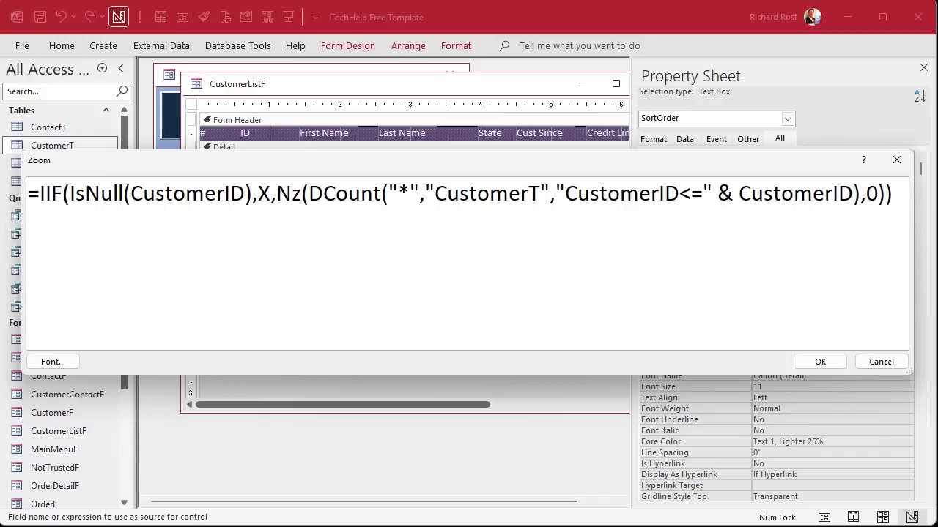
- Replace the X placeholder with DCount("*","CustomerT")+1 and accept the SortOrder control source expression
left_click(268, 194)
double_click(264, 194)
type("DCount\"")
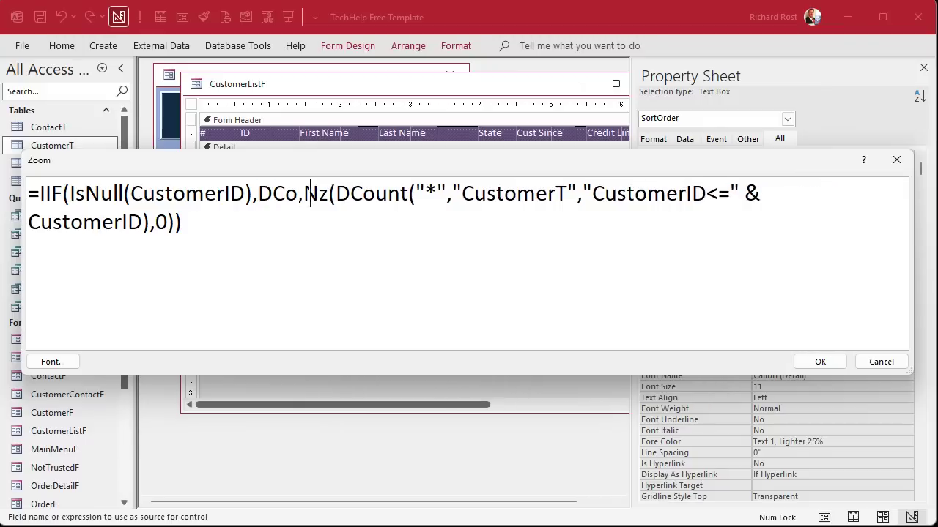
key("Left")
type("(")
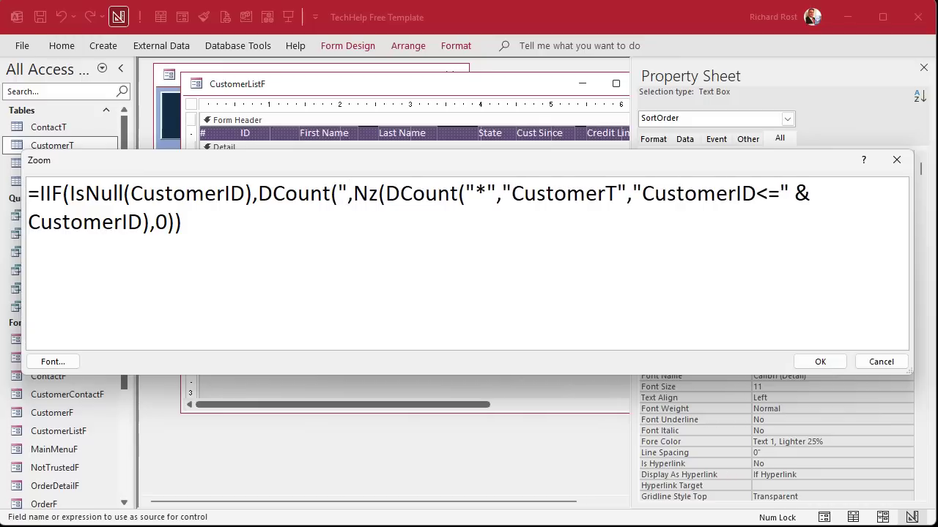
type("\"*")
key("Right")
type(",\"Customer")
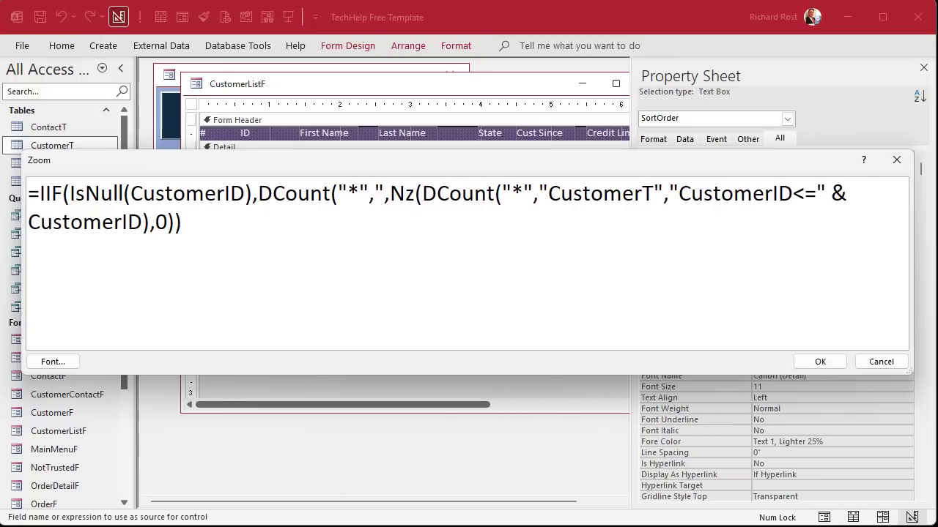
type("T\")")
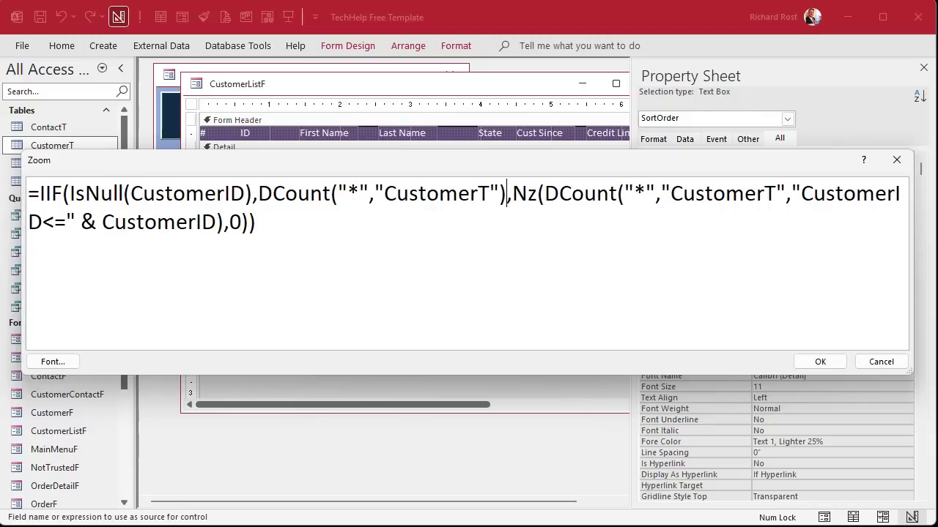
type("+1")
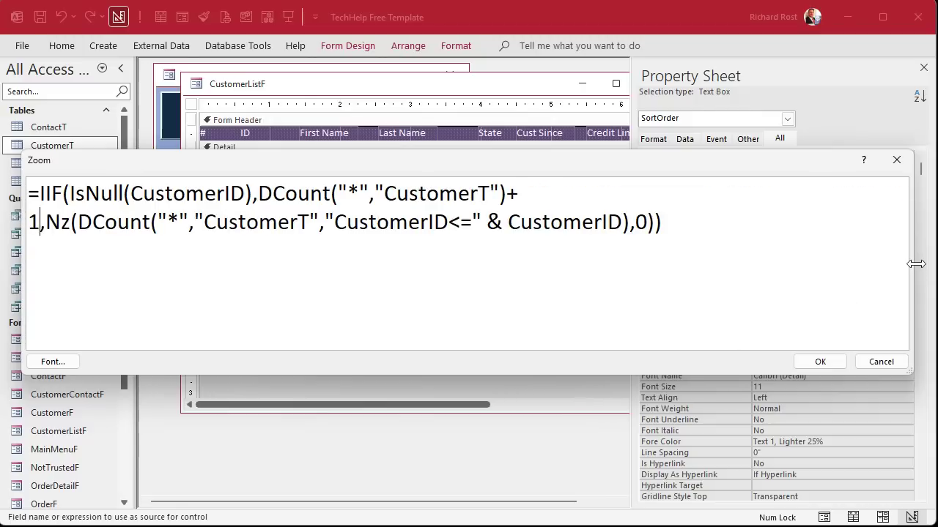
mouse_move(912, 262)
left_mouse_down()
mouse_move(936, 265)
mouse_move(921, 263)
left_mouse_up()
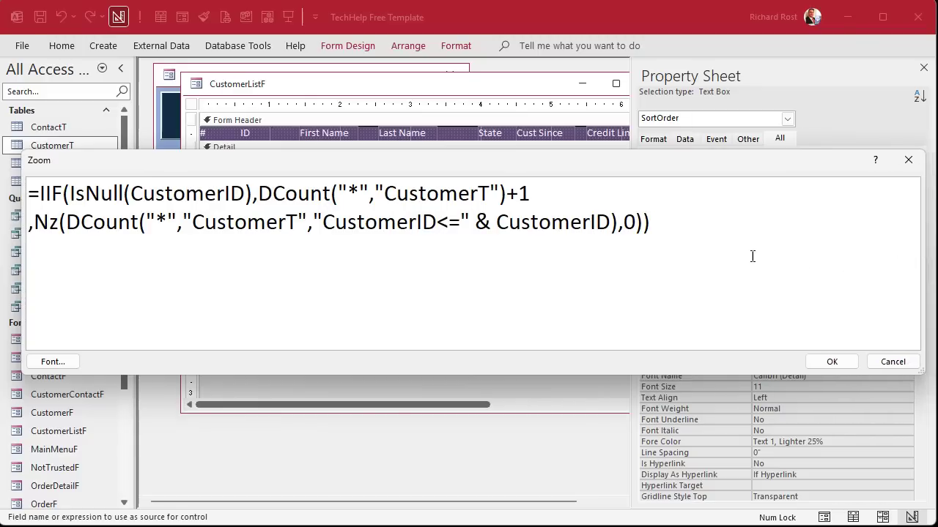
left_click(834, 362)
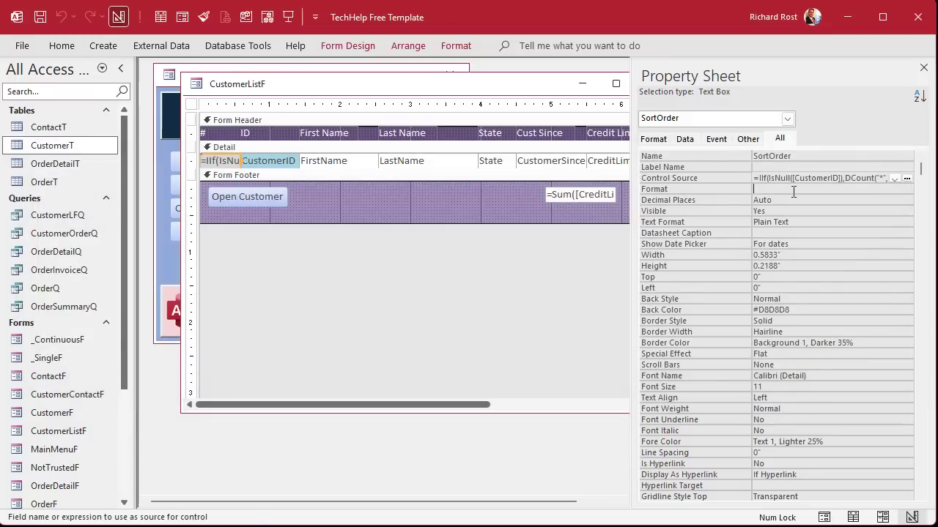
key("Return")
- Close the properties and form design, reopen the Customer List, and check the new-record row's # value with the IIF expression
left_click(922, 67)
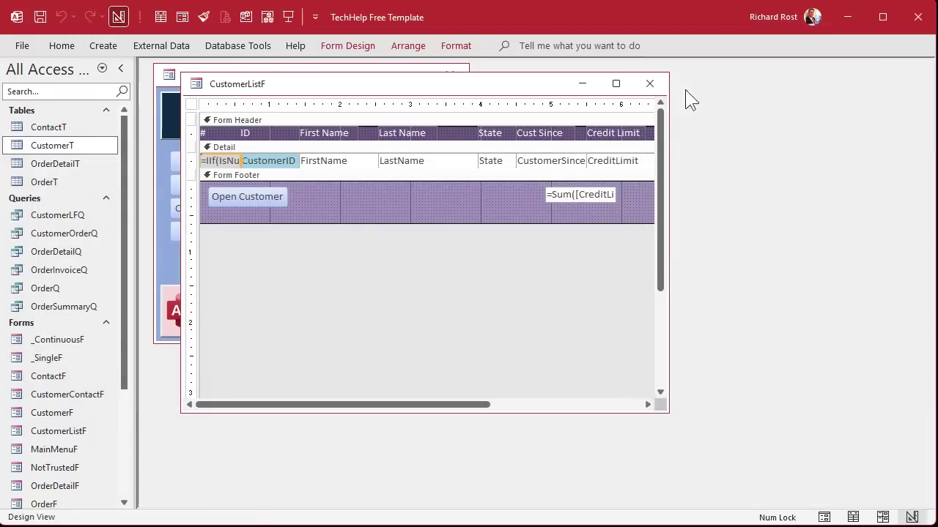
left_click(647, 84)
left_click(262, 155)
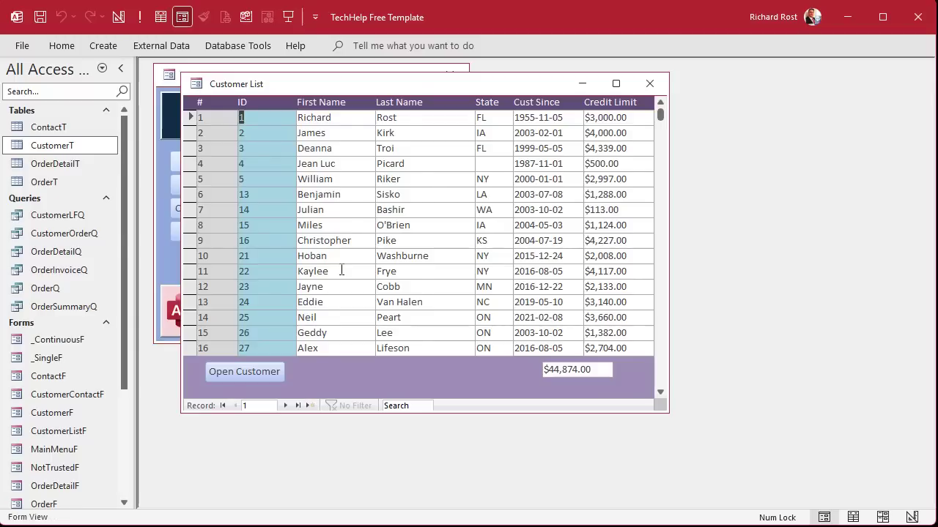
scroll(341, 270, "down", 3)
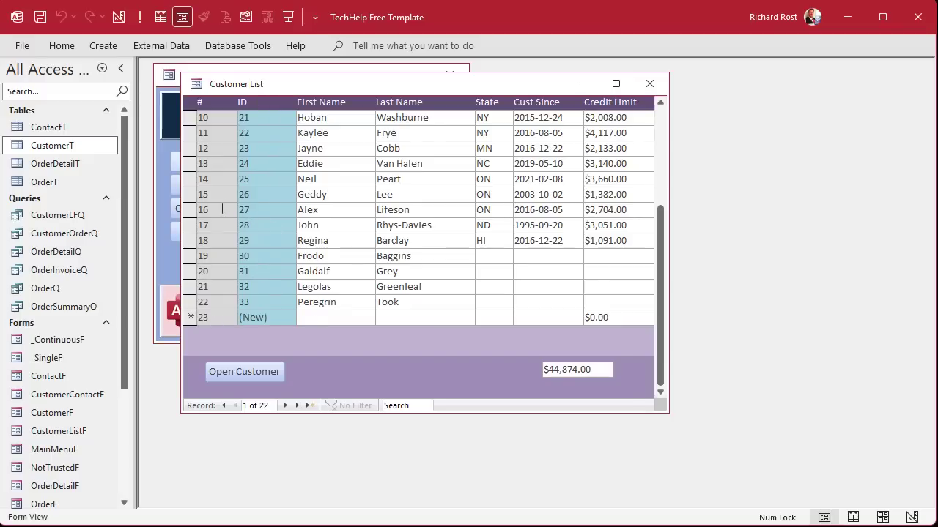
scroll(313, 303, "up", 3)
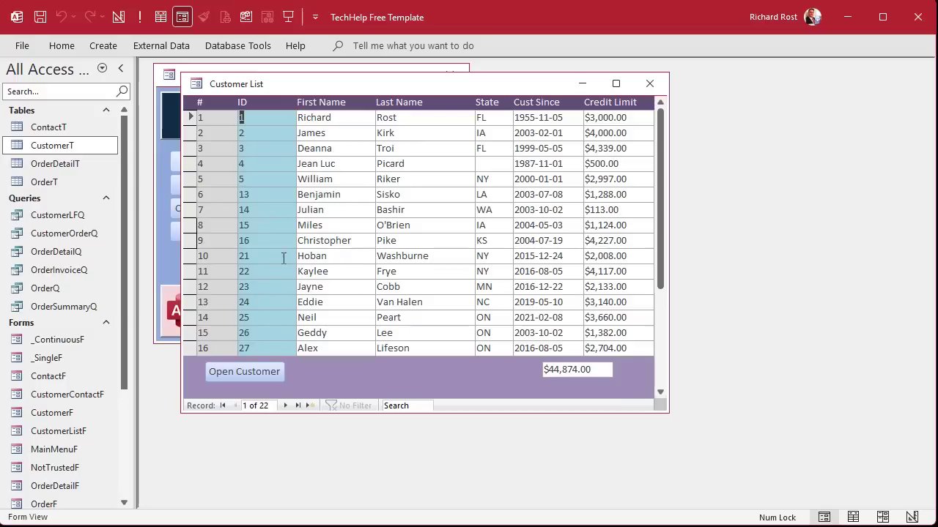
left_click(273, 148)
left_click(271, 163)
left_click(269, 178)
left_click(267, 195)
left_click(260, 210)
- Sort the Customer List A to Z by First Name and by Last Name to see how the # numbers behave
right_click(341, 194)
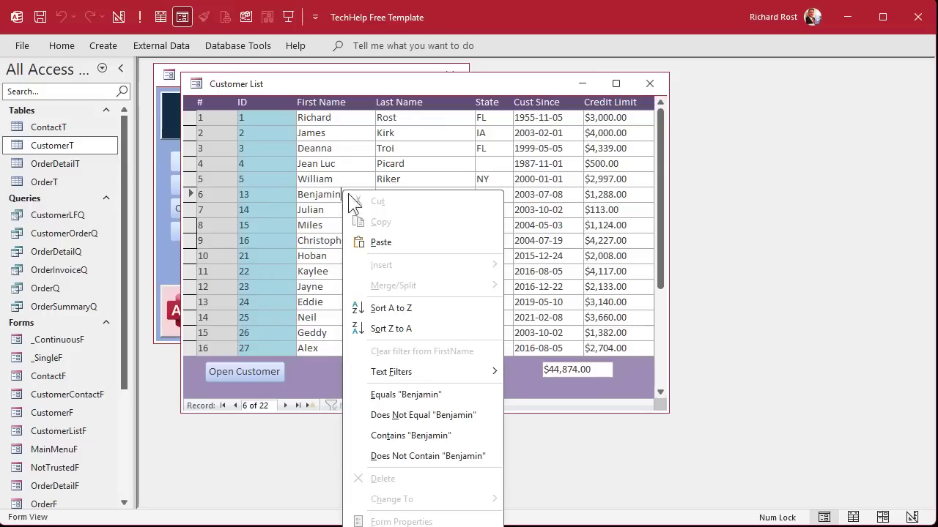
left_click(401, 307)
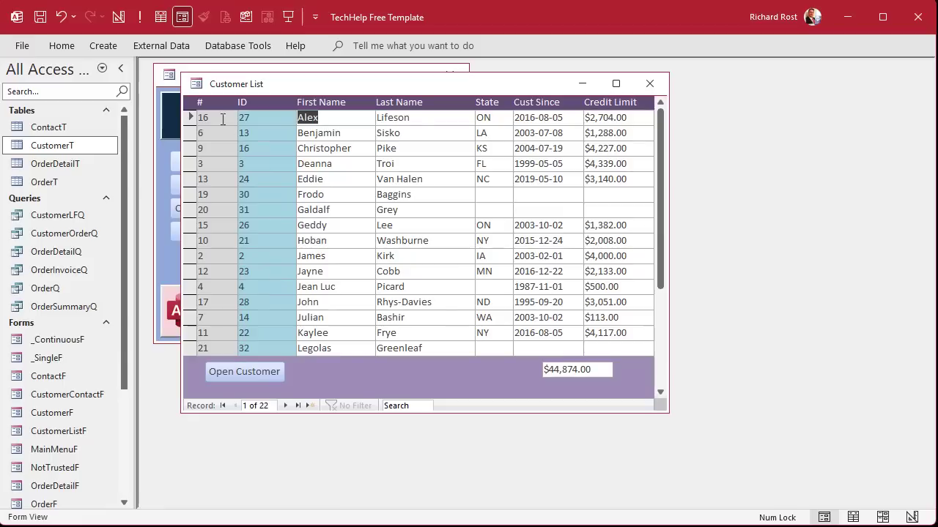
left_click(420, 198)
right_click(421, 199)
left_click(469, 318)
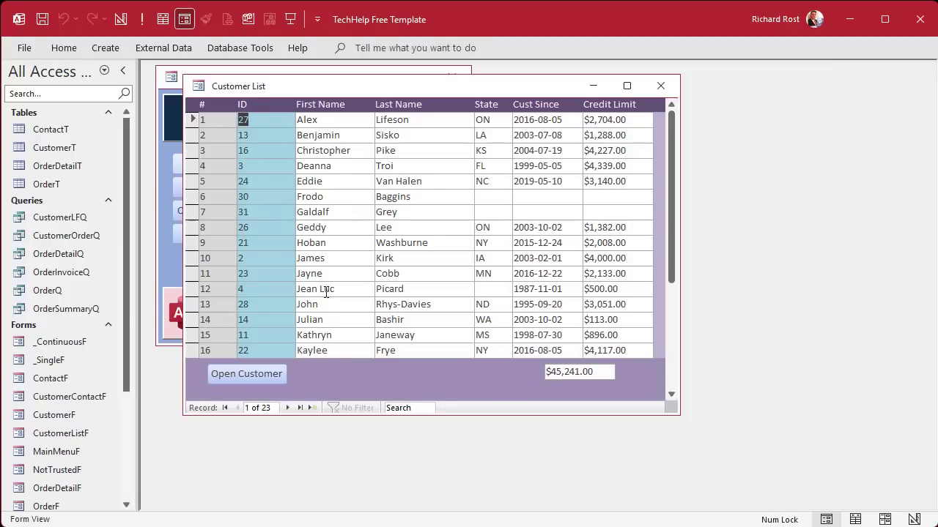
- Re-sort the Customer List A to Z by Last Name and by State to check the # numbering in each order
left_click(431, 182)
right_click(432, 185)
left_click(503, 301)
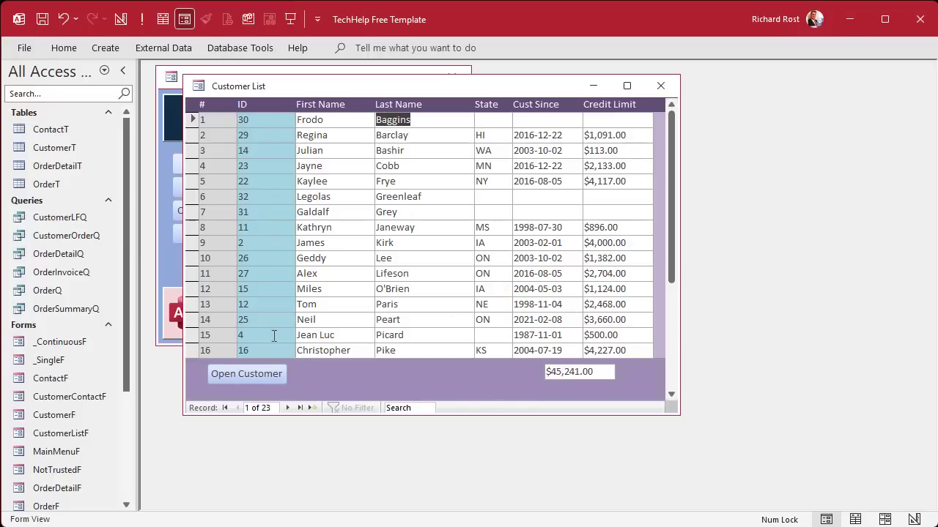
left_click(501, 149)
right_click(501, 148)
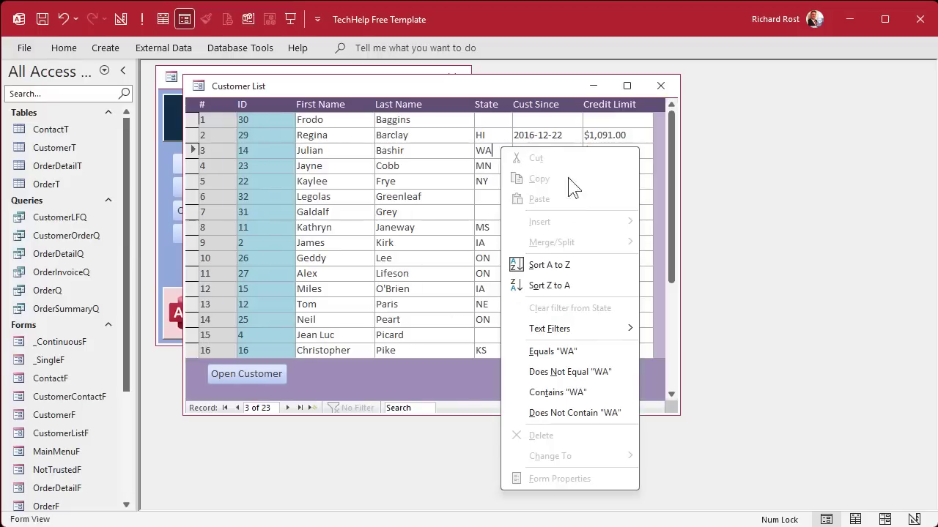
left_click(557, 263)
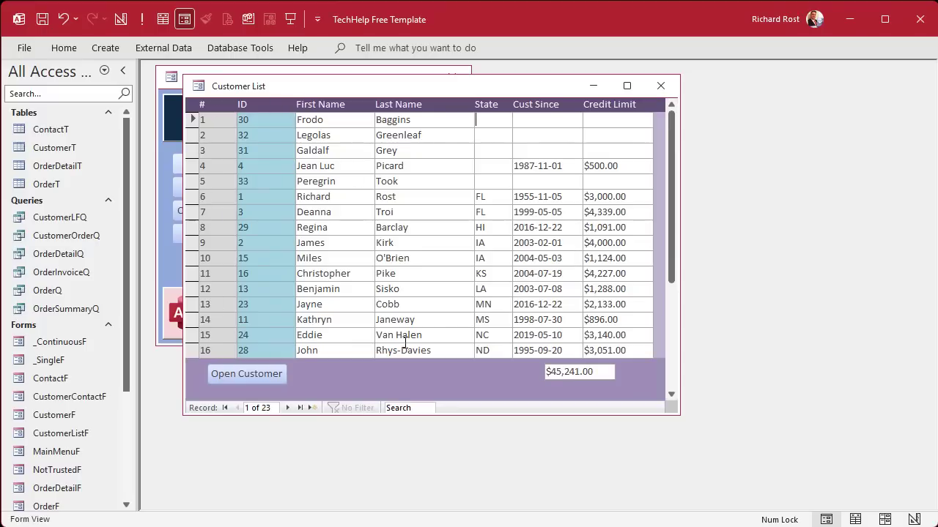